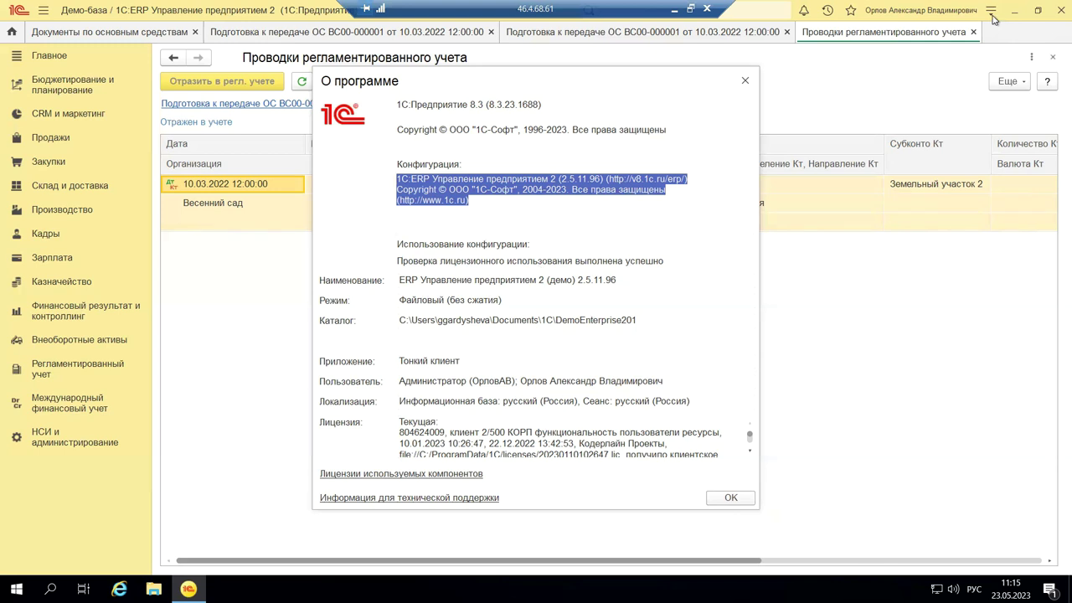
Step: Close the program information window and open the fixed-asset documents list (Документы по ОС) in the Внеоборотные активы section
{"action": "left_click", "coordinate": [743, 81]}
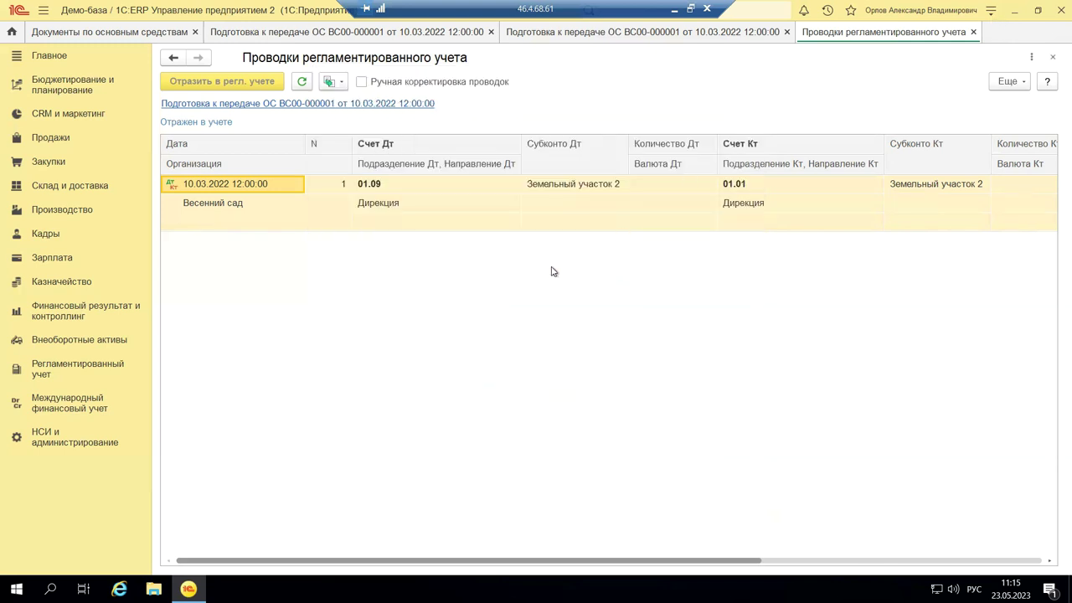
{"action": "left_click", "coordinate": [52, 347]}
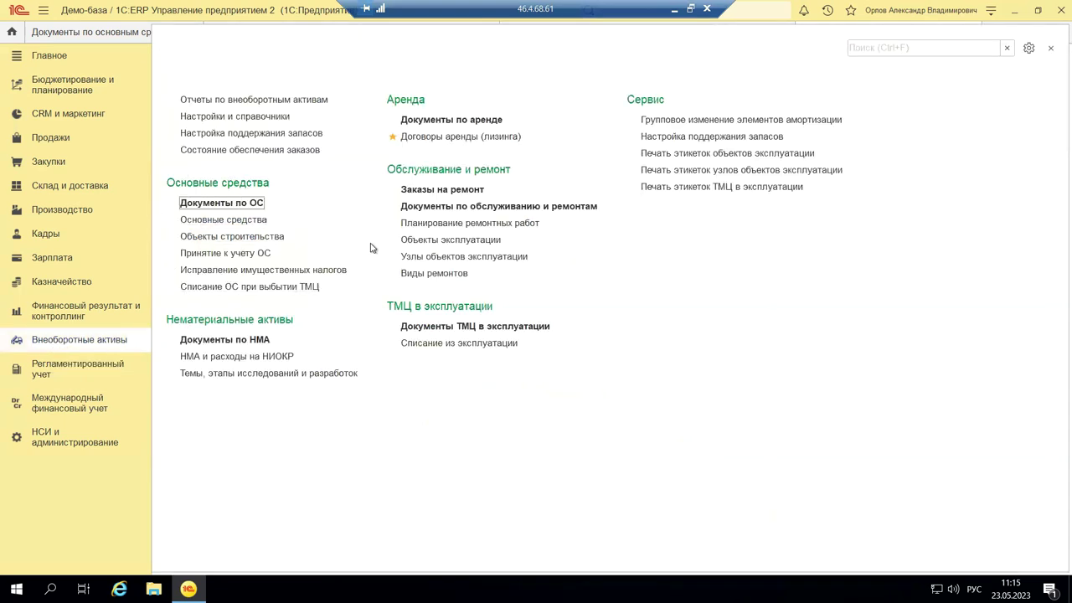
{"action": "mouse_move", "coordinate": [183, 202]}
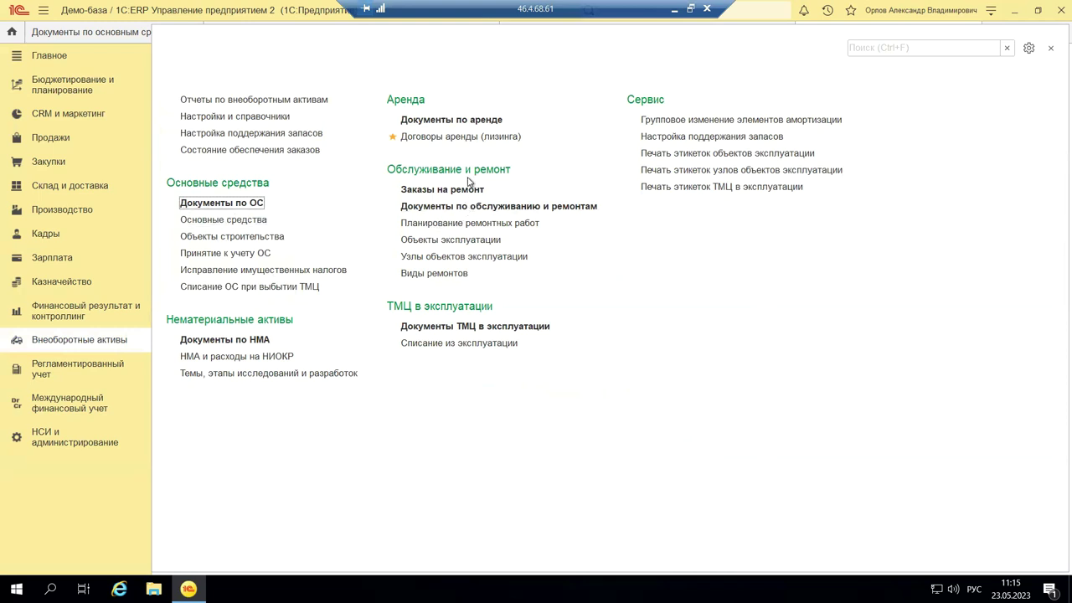
{"action": "left_click", "coordinate": [218, 203]}
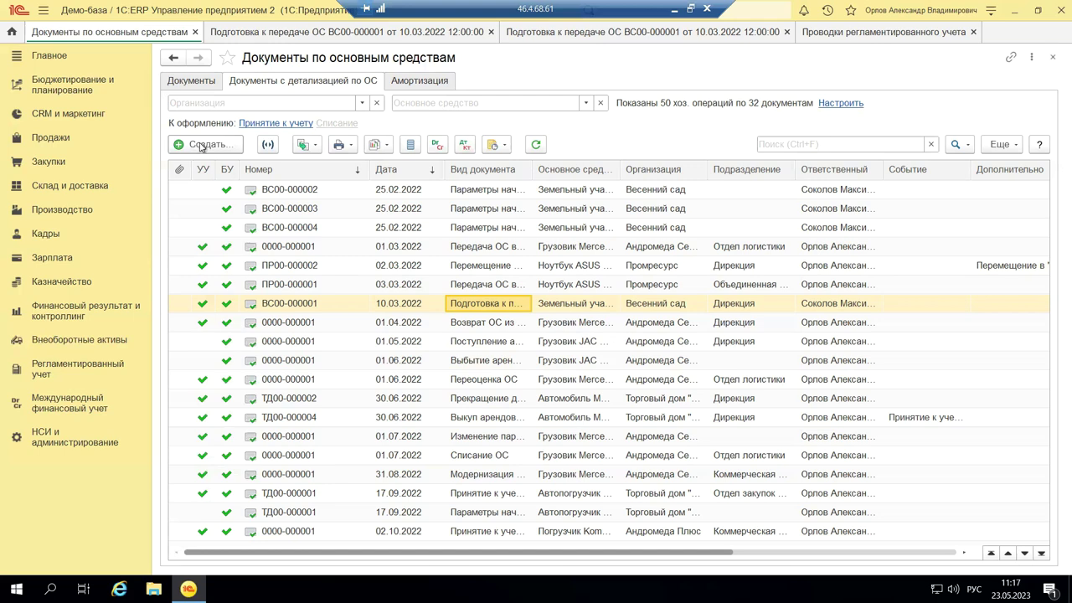
Step: Start creating a fixed-asset document and expand the Принятие к учету ОС type to review its operations
{"action": "left_click", "coordinate": [201, 145]}
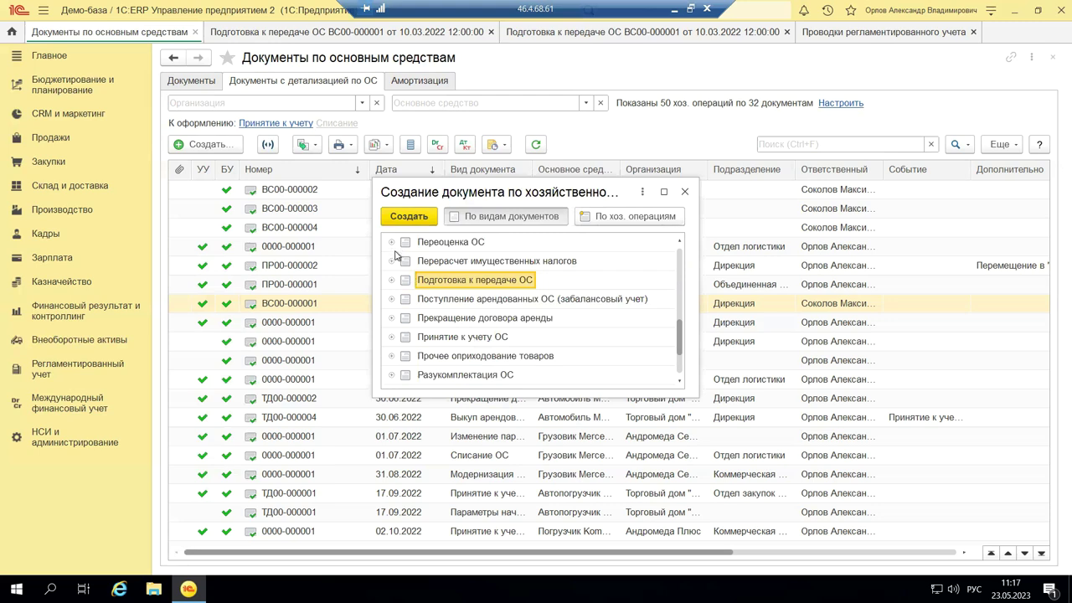
{"action": "left_click", "coordinate": [391, 339]}
{"action": "scroll", "coordinate": [562, 340], "scroll_direction": "down", "scroll_amount": 1}
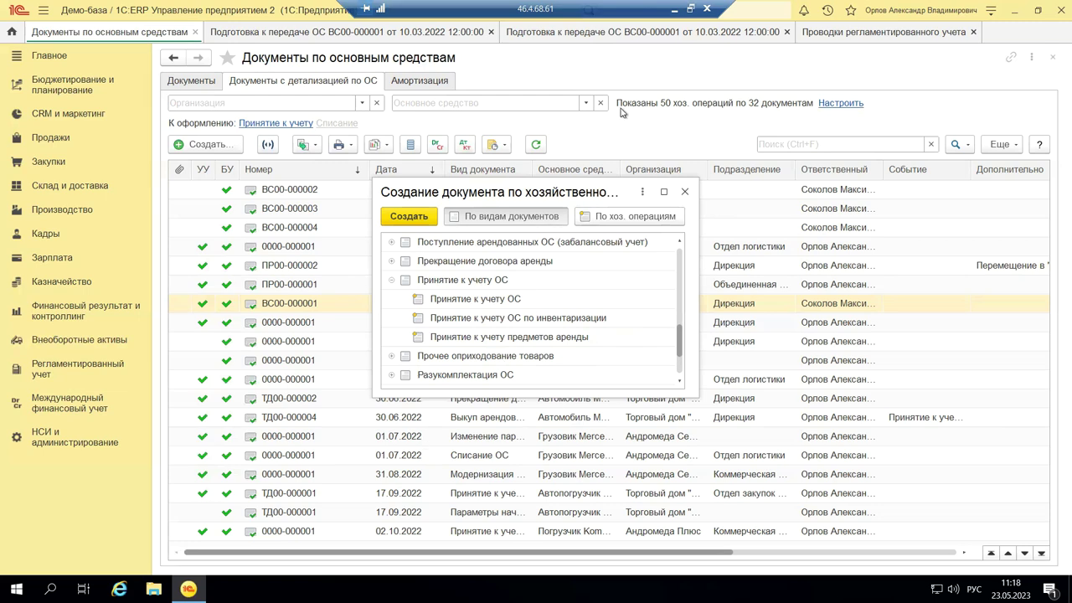
Step: Switch to the PowerPoint presentation and display slide 9 about the Принятие к учету ОС document
{"action": "left_click", "coordinate": [679, 11]}
{"action": "left_click", "coordinate": [85, 510]}
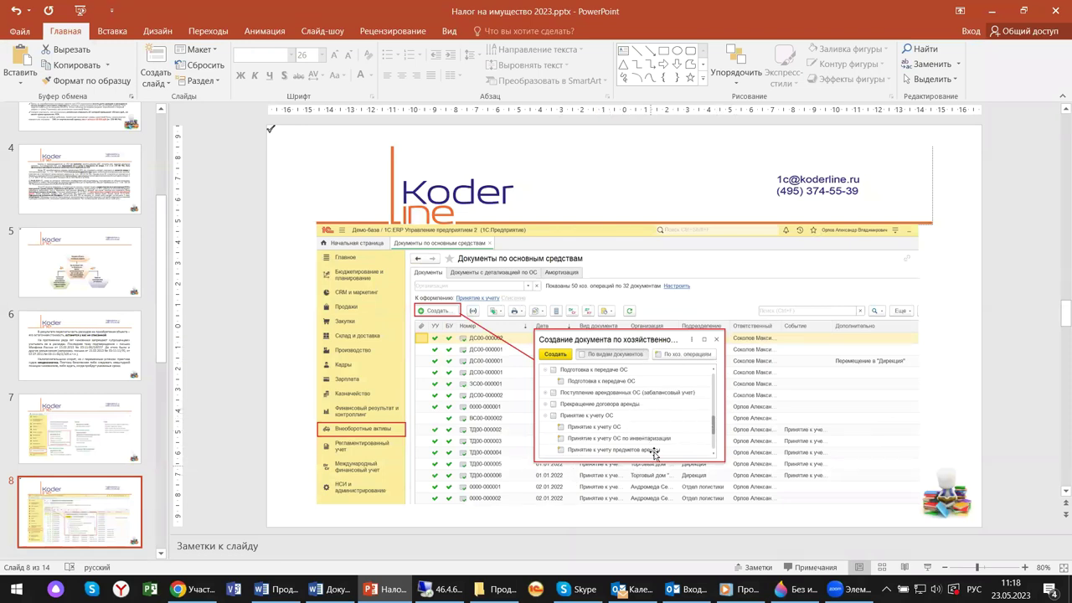
{"action": "left_click", "coordinate": [756, 462]}
{"action": "key", "text": "Escape"}
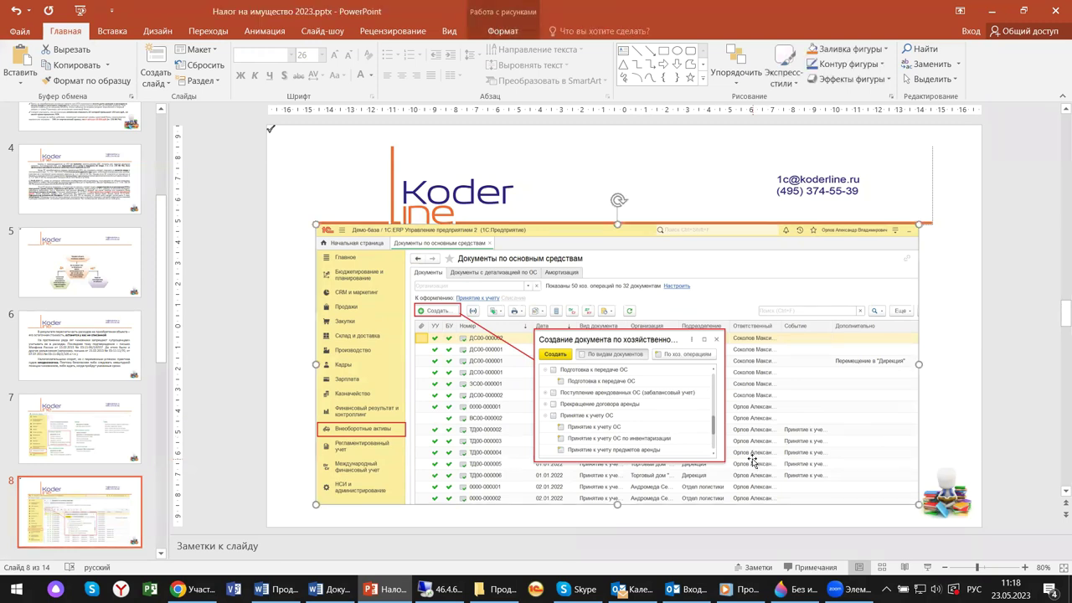
{"action": "scroll", "coordinate": [12, 489], "scroll_direction": "down", "scroll_amount": 1}
{"action": "scroll", "coordinate": [10, 489], "scroll_direction": "down", "scroll_amount": 2}
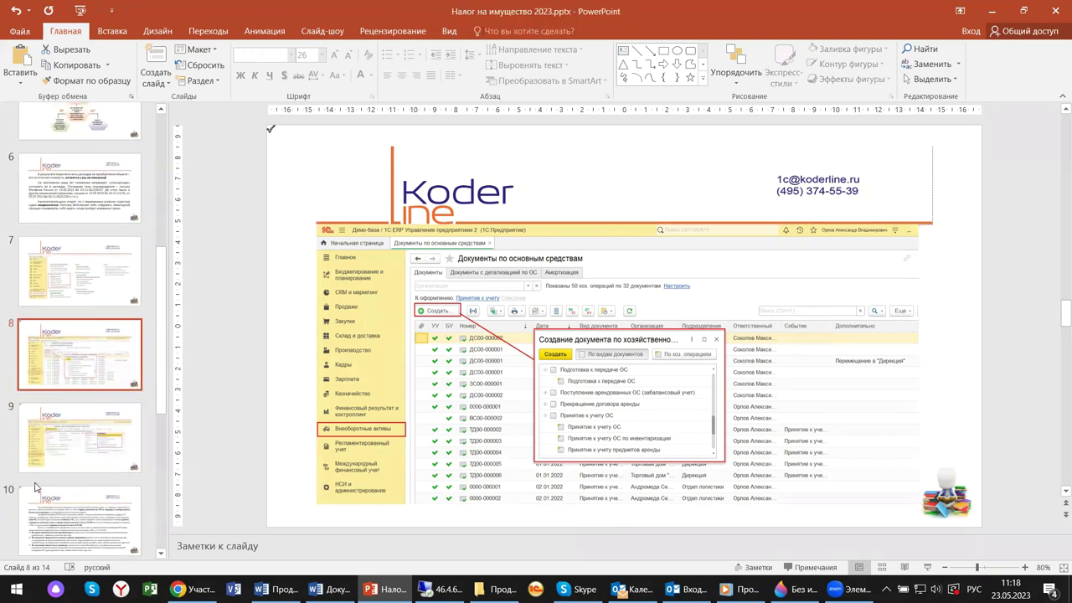
{"action": "left_click", "coordinate": [75, 435]}
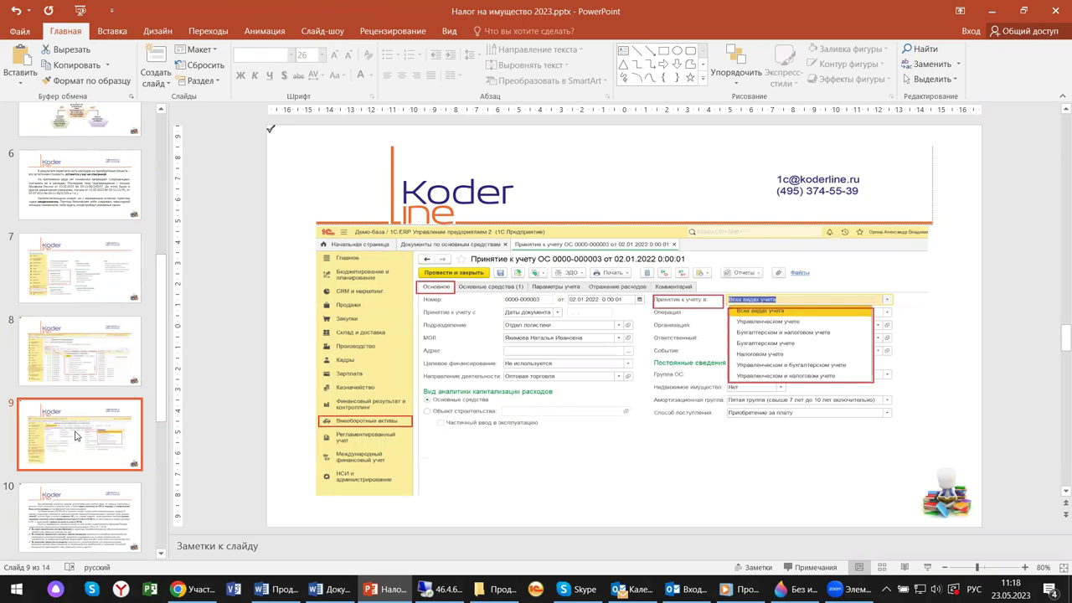
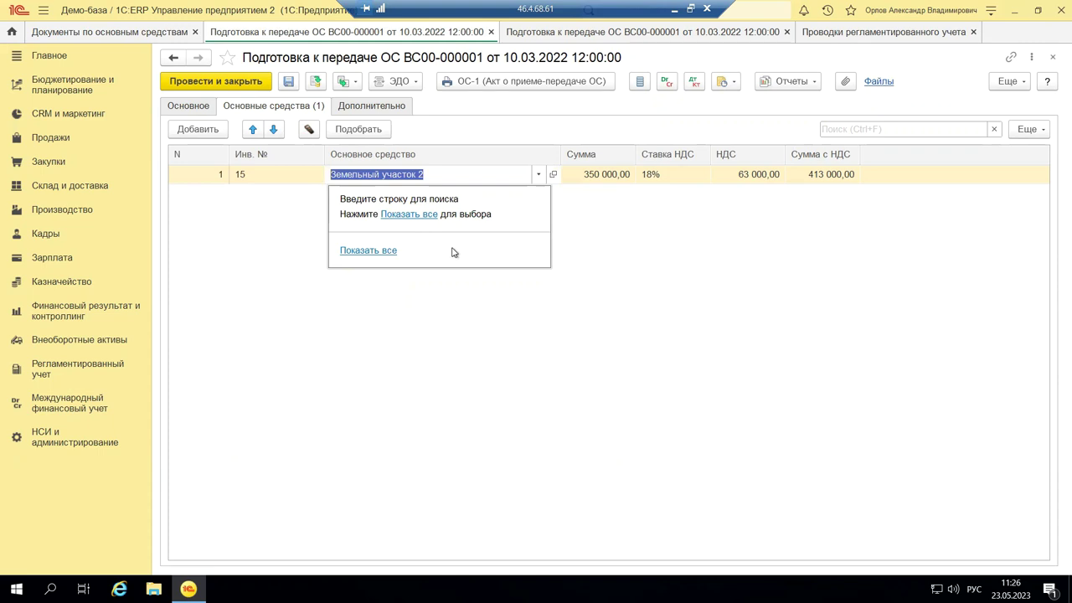
Step: View the full list of fixed assets available for the document's asset row and close it without choosing another
{"action": "left_click", "coordinate": [410, 216]}
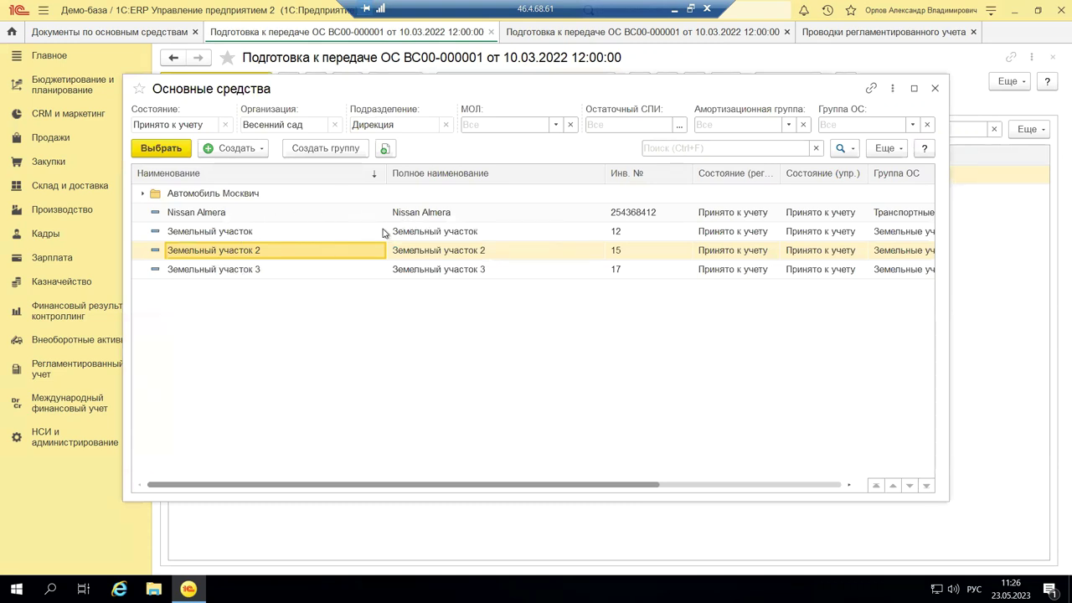
{"action": "left_click", "coordinate": [935, 88]}
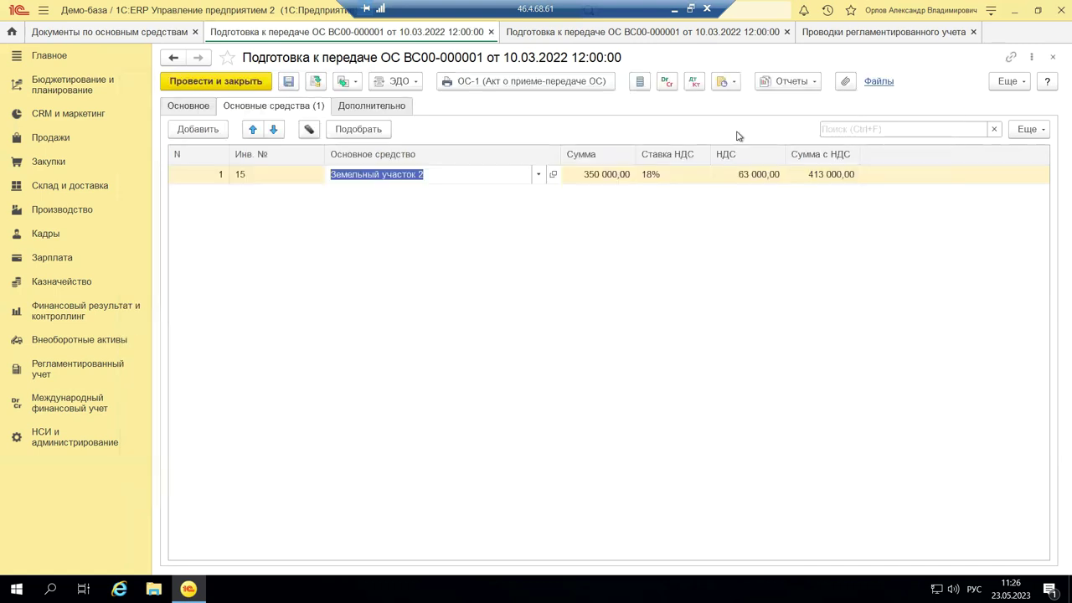
{"action": "left_click", "coordinate": [507, 258]}
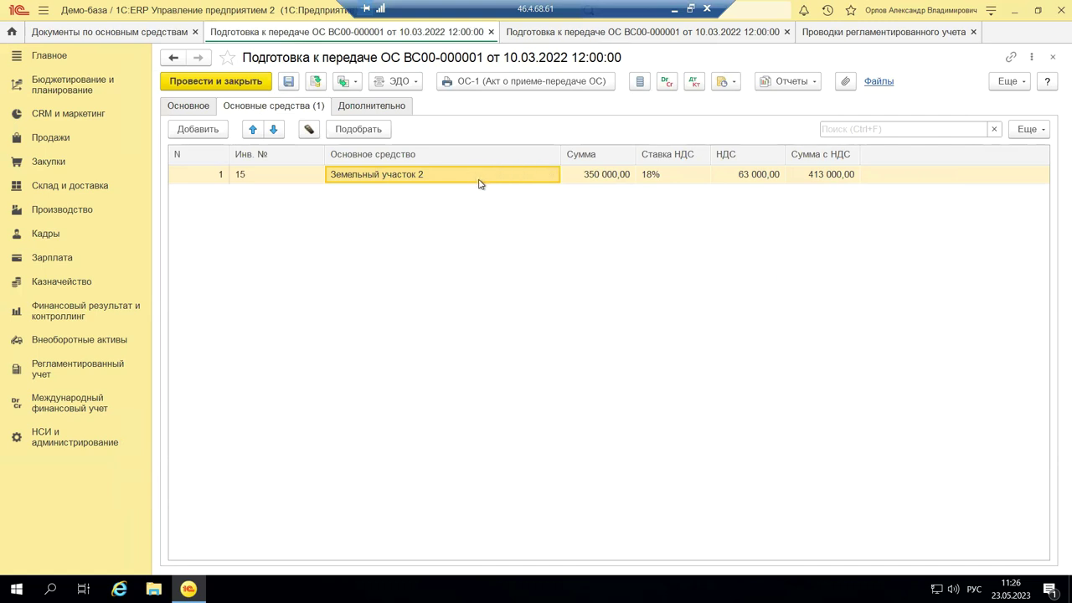
Step: Review the available Налогообложение options in the transfer preparation document's additional settings without changing the selection
{"action": "left_click", "coordinate": [378, 111]}
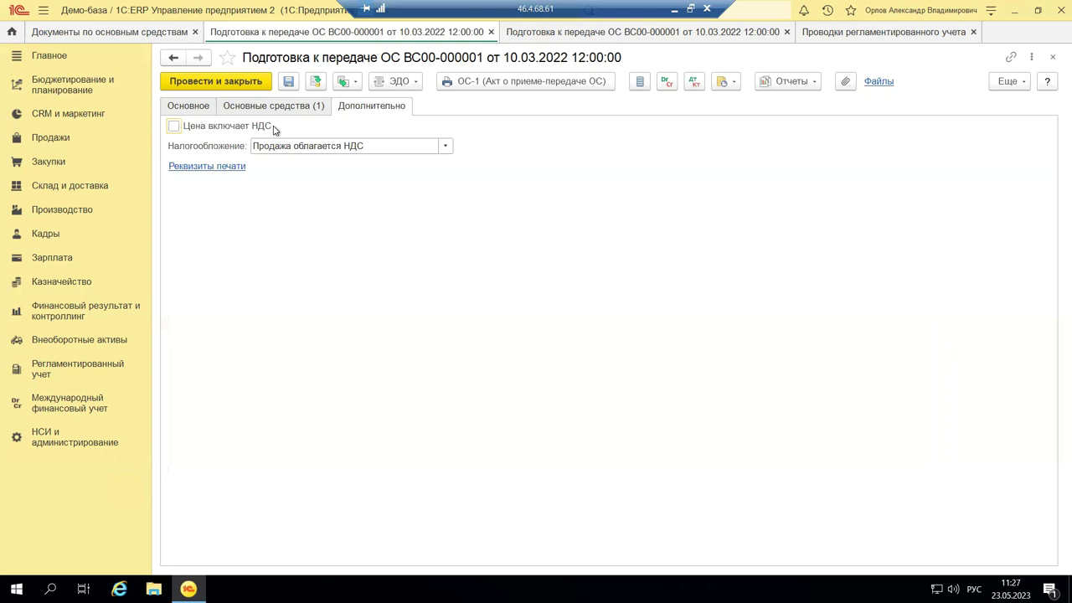
{"action": "left_click", "coordinate": [451, 152]}
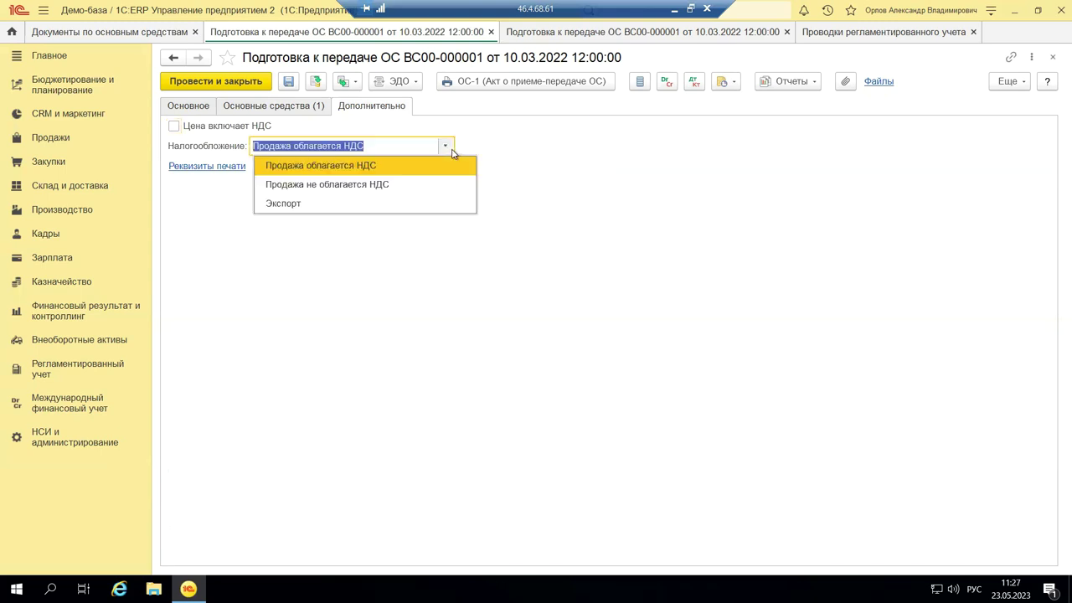
{"action": "left_click", "coordinate": [330, 186]}
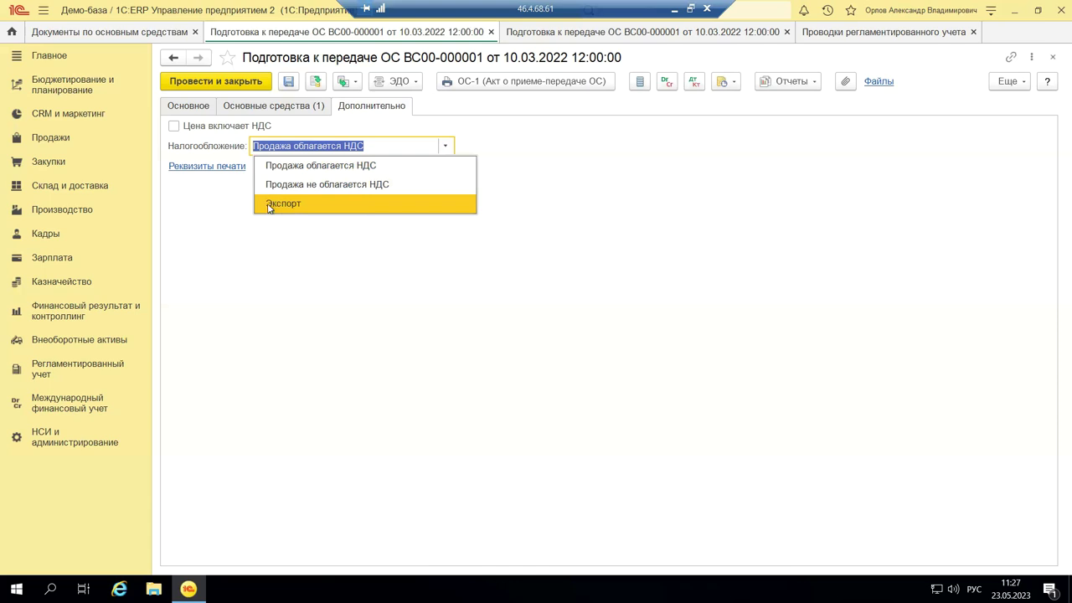
{"action": "left_click", "coordinate": [224, 201]}
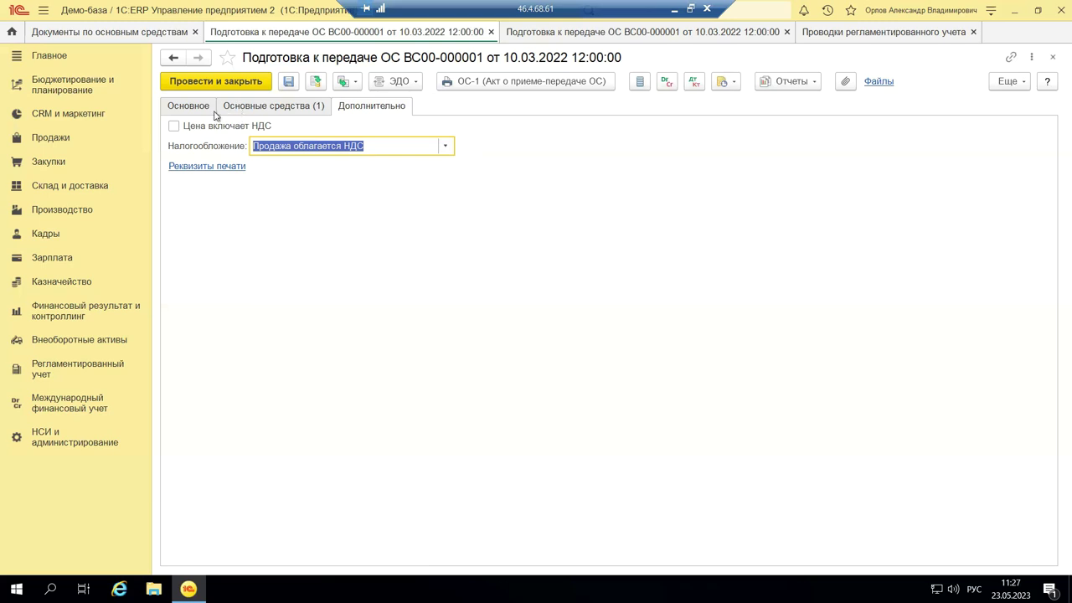
Step: Set Подготовка к передаче в to Всех видах учета in the document's main details
{"action": "left_click", "coordinate": [186, 105]}
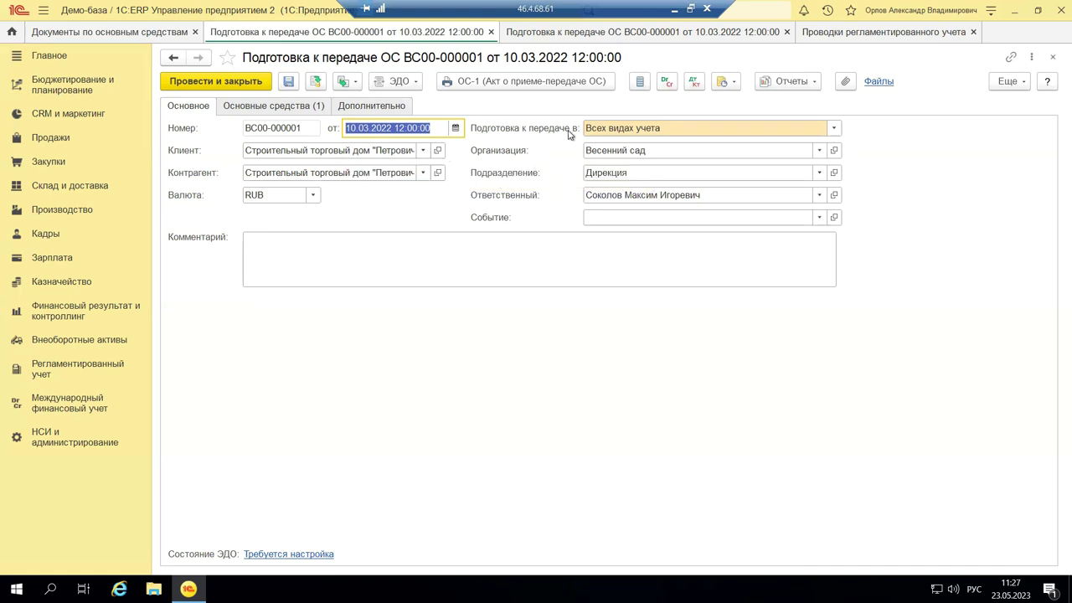
{"action": "left_click", "coordinate": [835, 129]}
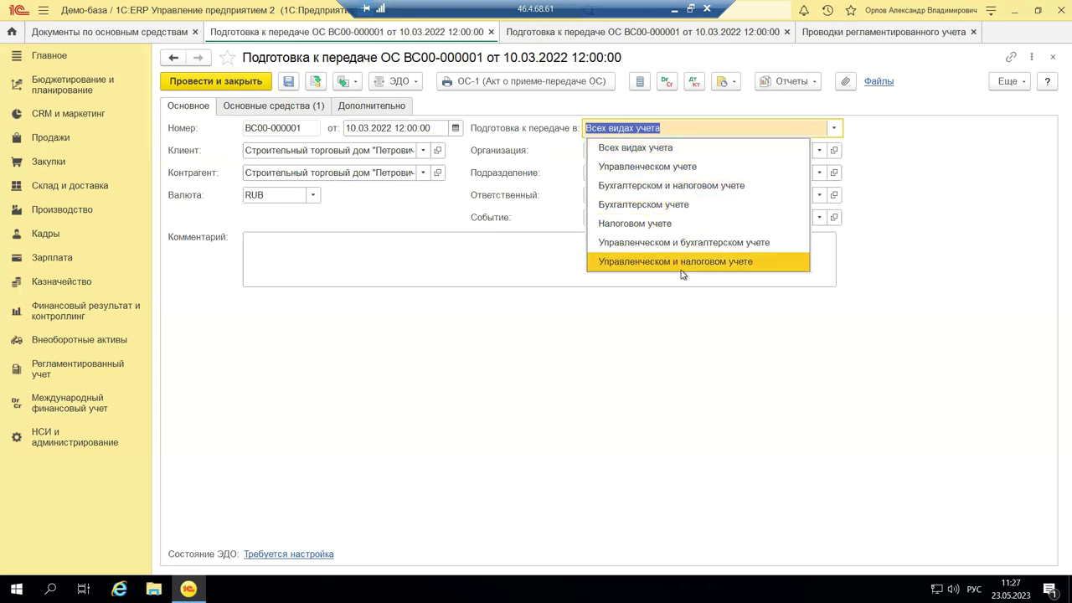
{"action": "left_click", "coordinate": [625, 150]}
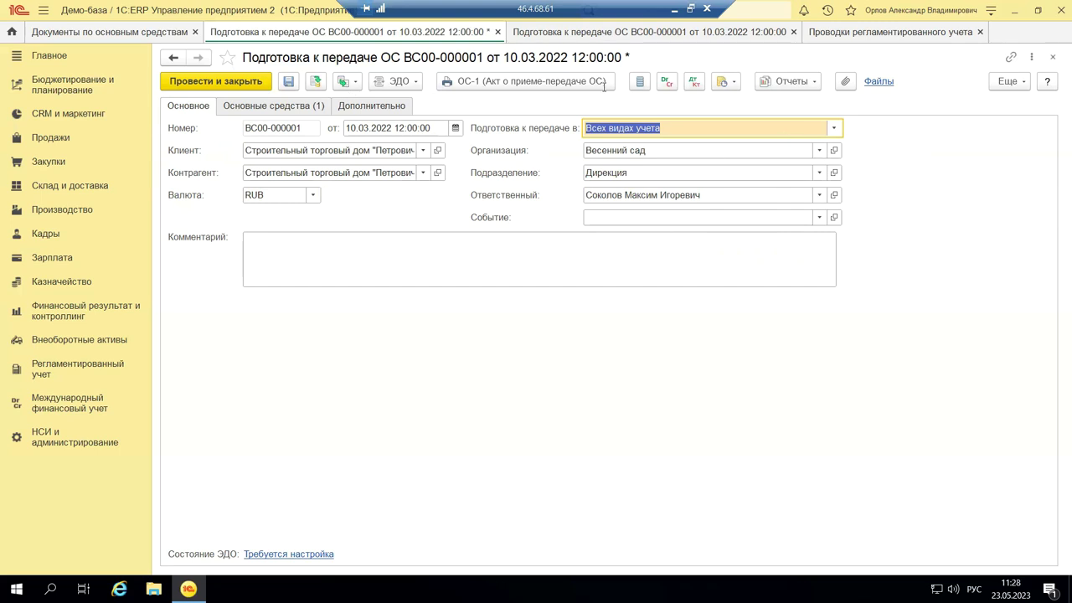
Step: View the document's regulated accounting postings (Проводки регламентированного учета) and close them
{"action": "left_click", "coordinate": [691, 82]}
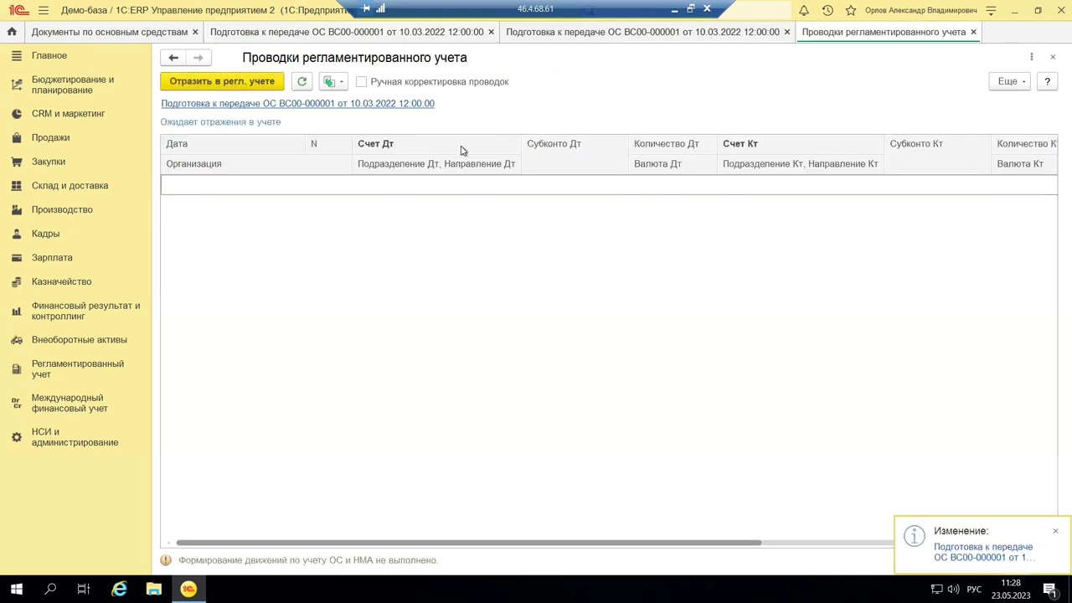
{"action": "left_click", "coordinate": [1053, 58]}
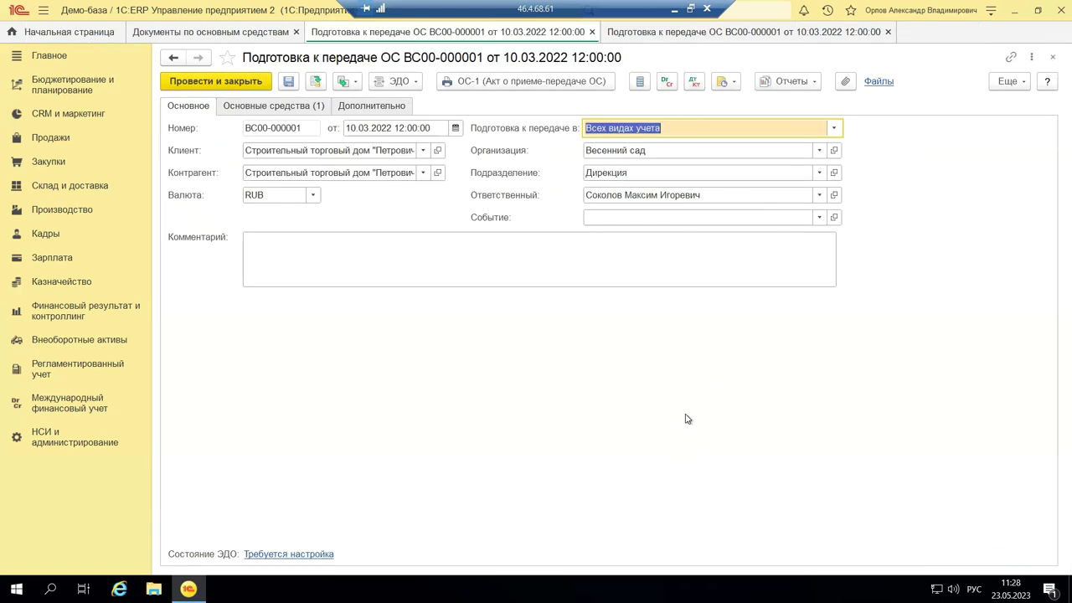
Step: Look at the postings slide in the PowerPoint presentation and return to the 1C:ERP remote session
{"action": "left_click", "coordinate": [673, 10]}
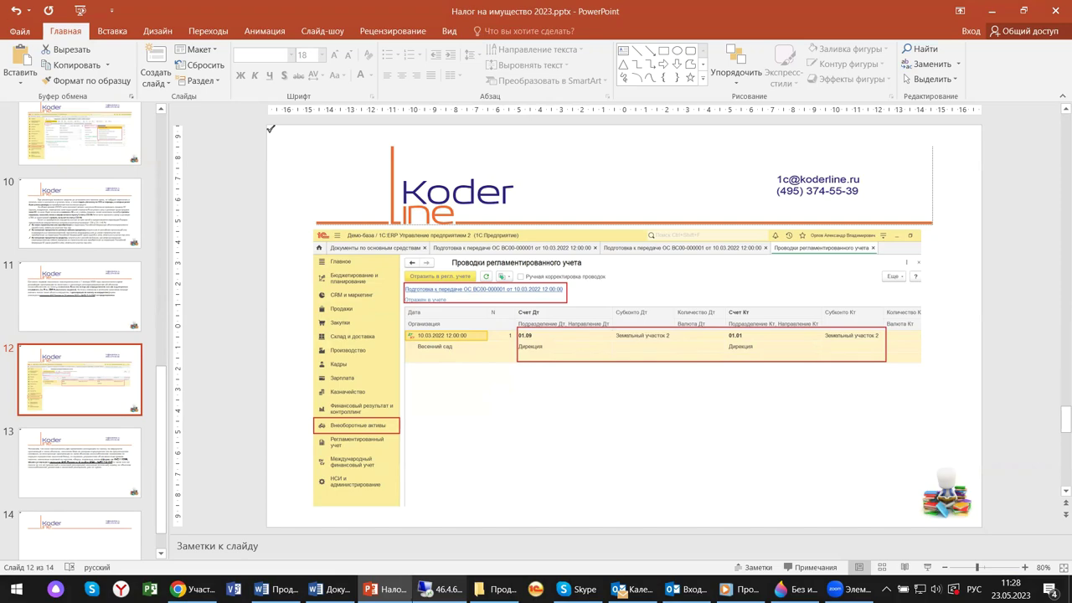
{"action": "mouse_move", "coordinate": [435, 588]}
{"action": "left_click", "coordinate": [436, 589]}
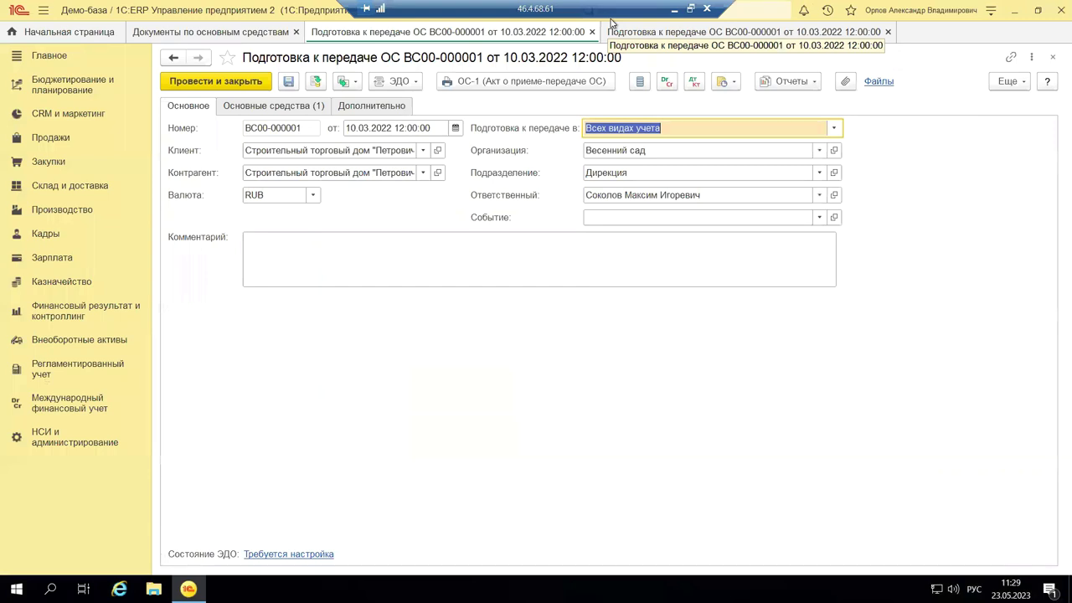
Step: Generate the ОС-1 (Акт о приеме-передаче ОС) print form and examine it from the approval block to the acceptance signatures
{"action": "left_click", "coordinate": [521, 84]}
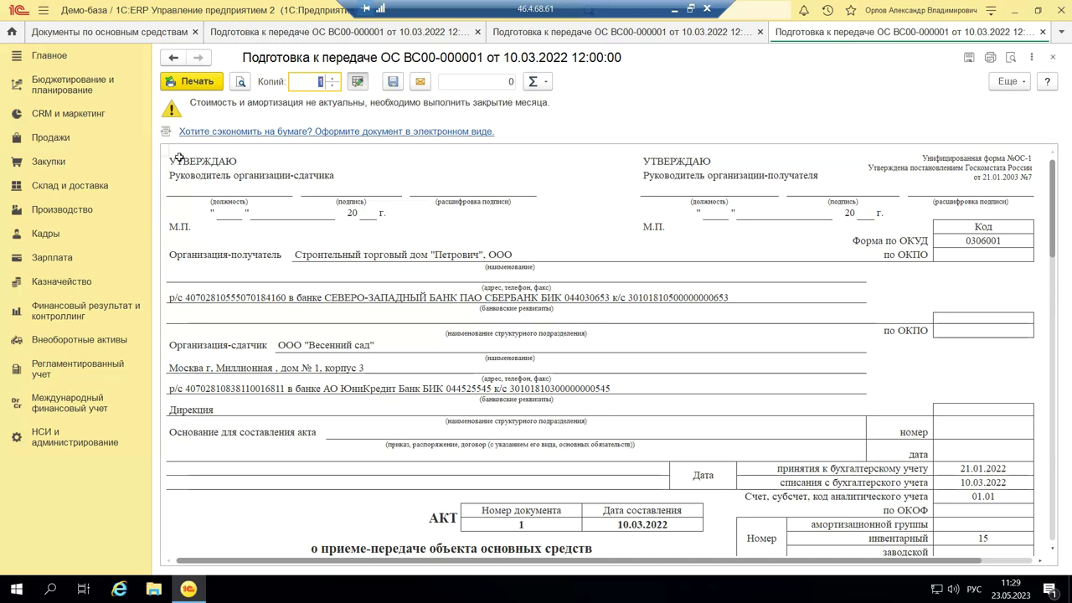
{"action": "left_click", "coordinate": [177, 197]}
{"action": "left_click", "coordinate": [737, 200]}
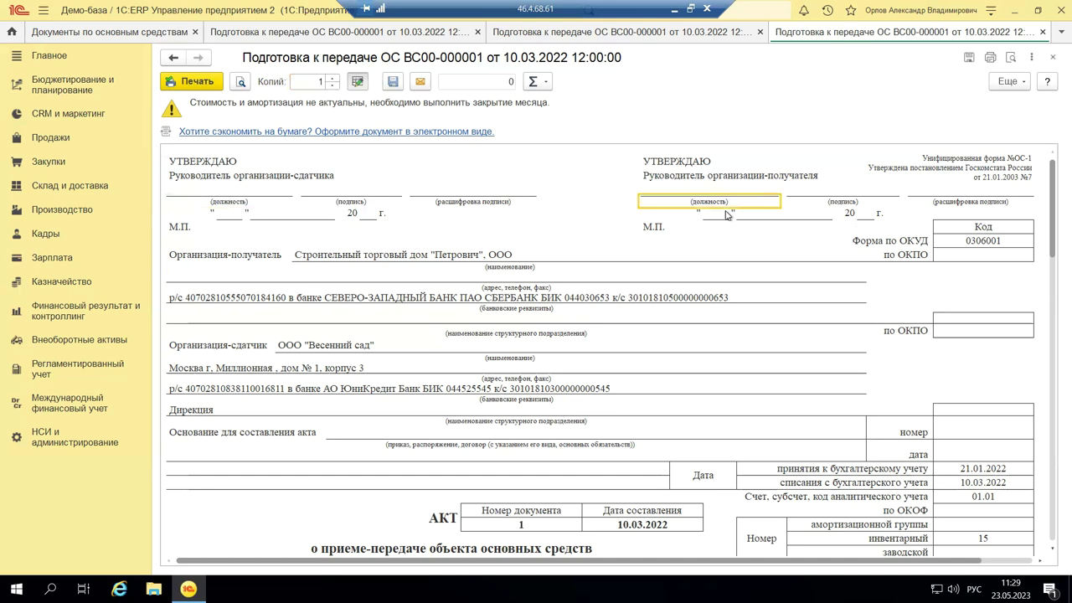
{"action": "left_click", "coordinate": [699, 223]}
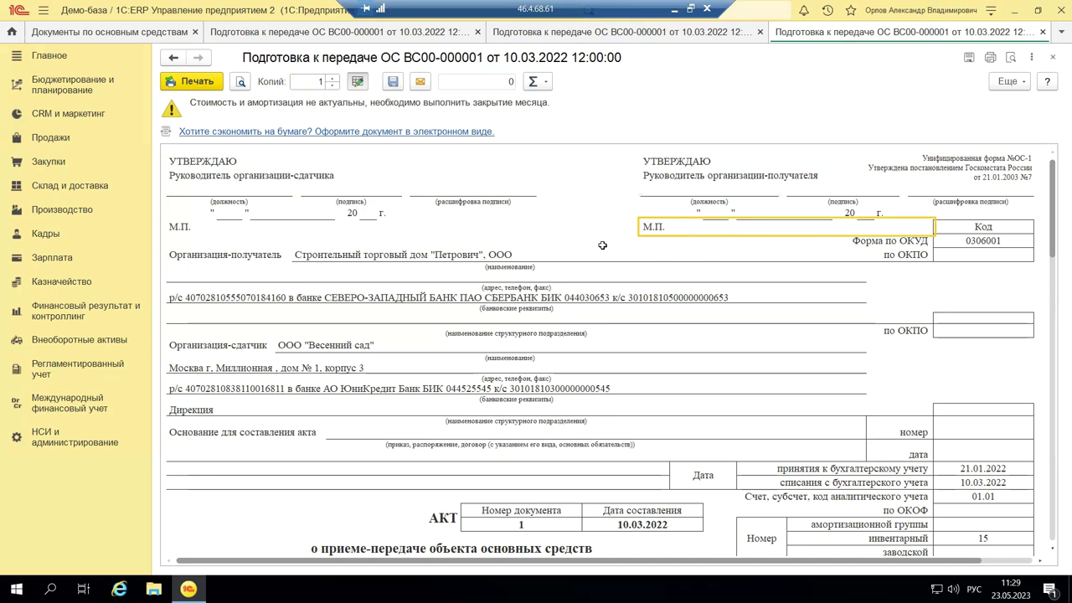
{"action": "scroll", "coordinate": [593, 246], "scroll_direction": "down", "scroll_amount": 5}
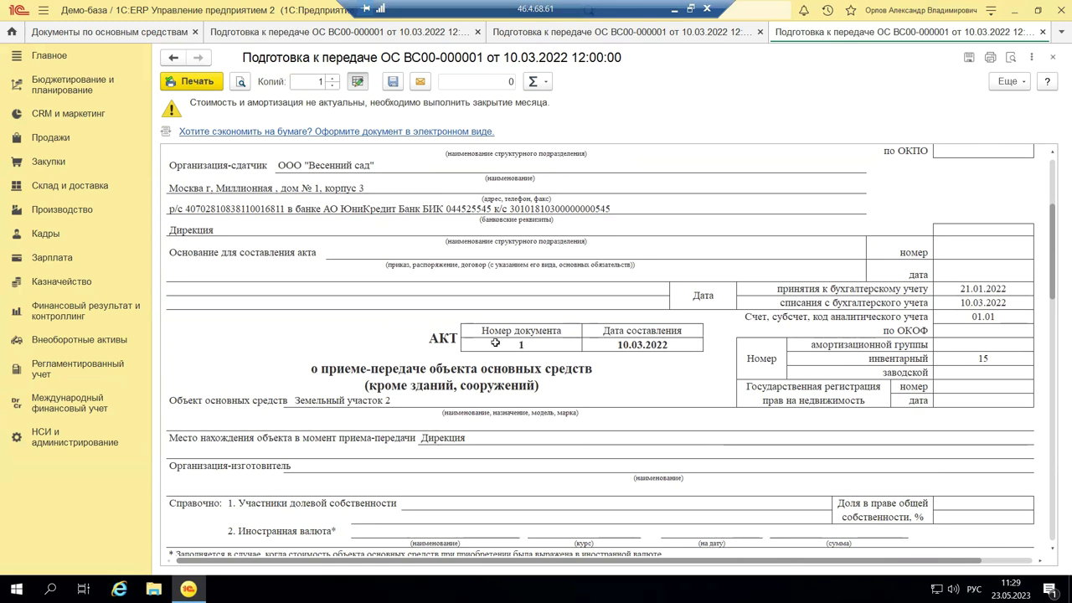
{"action": "scroll", "coordinate": [491, 345], "scroll_direction": "down", "scroll_amount": 3}
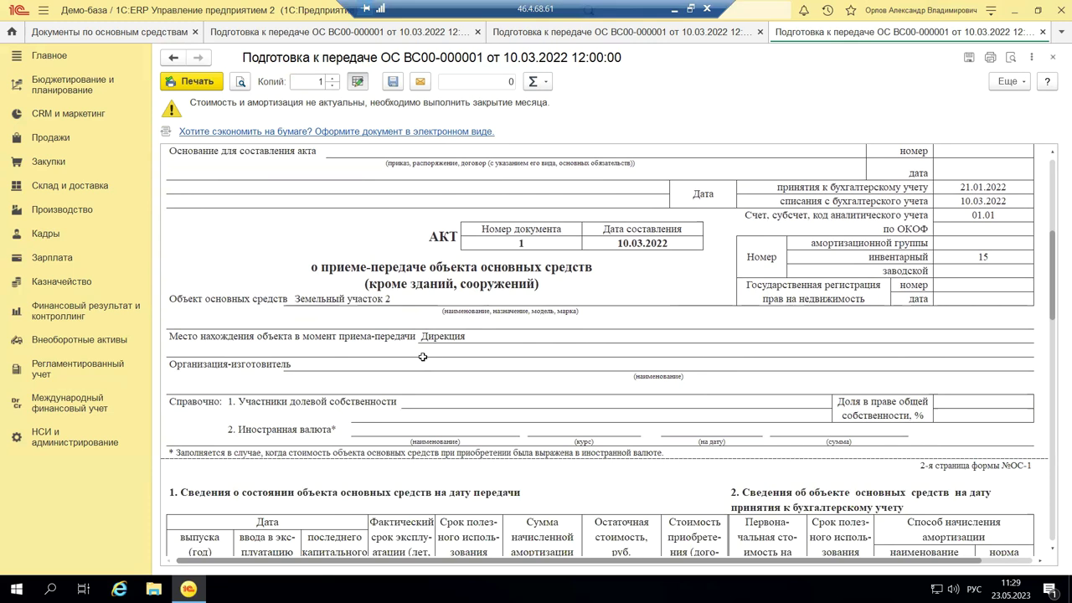
{"action": "scroll", "coordinate": [508, 431], "scroll_direction": "down", "scroll_amount": 7}
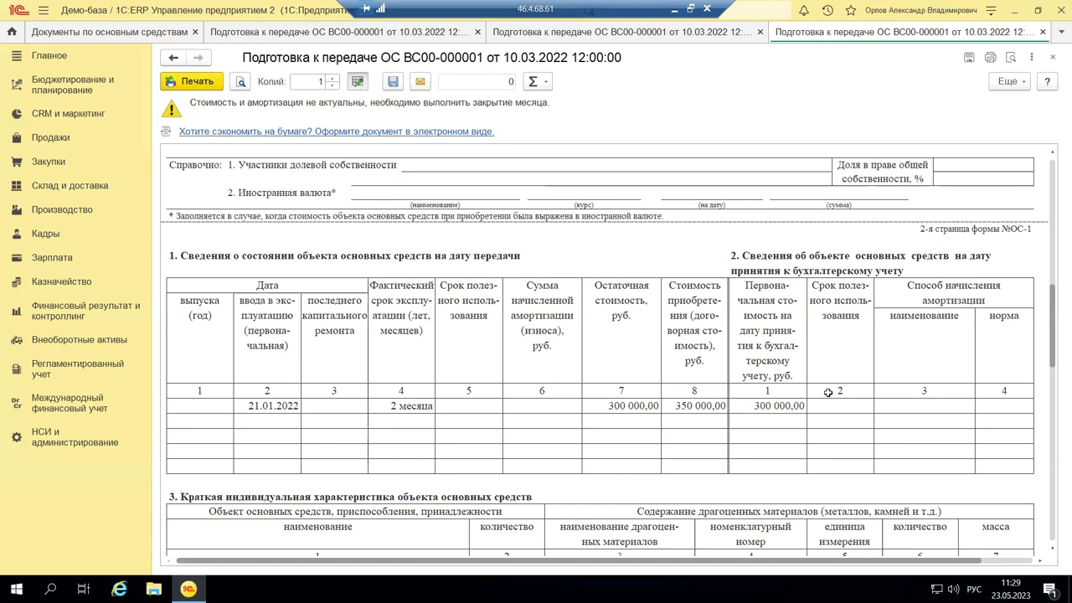
{"action": "scroll", "coordinate": [757, 424], "scroll_direction": "down", "scroll_amount": 10}
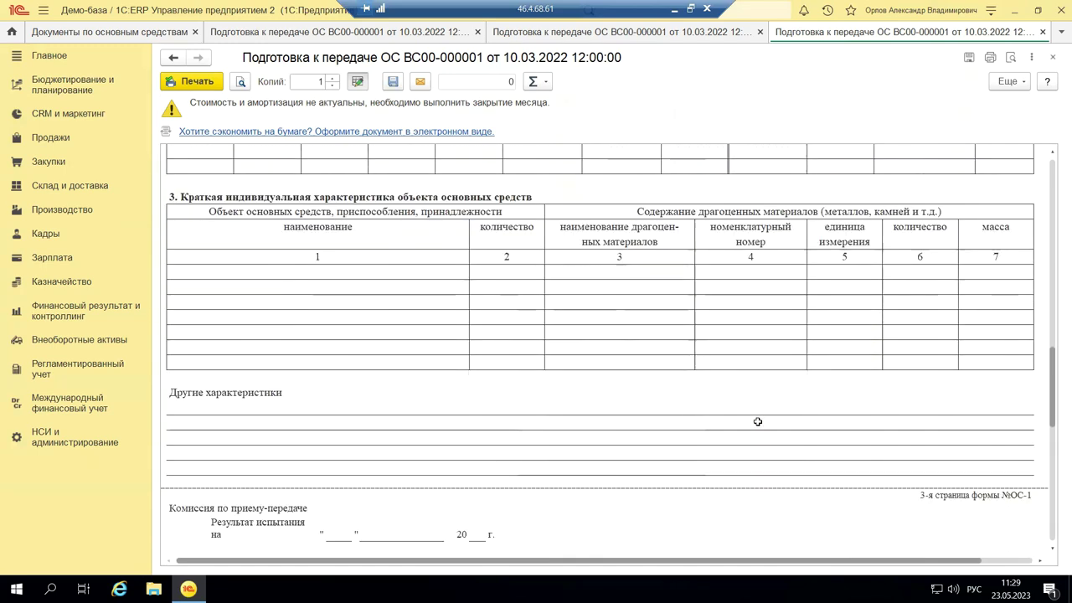
{"action": "scroll", "coordinate": [757, 423], "scroll_direction": "down", "scroll_amount": 10}
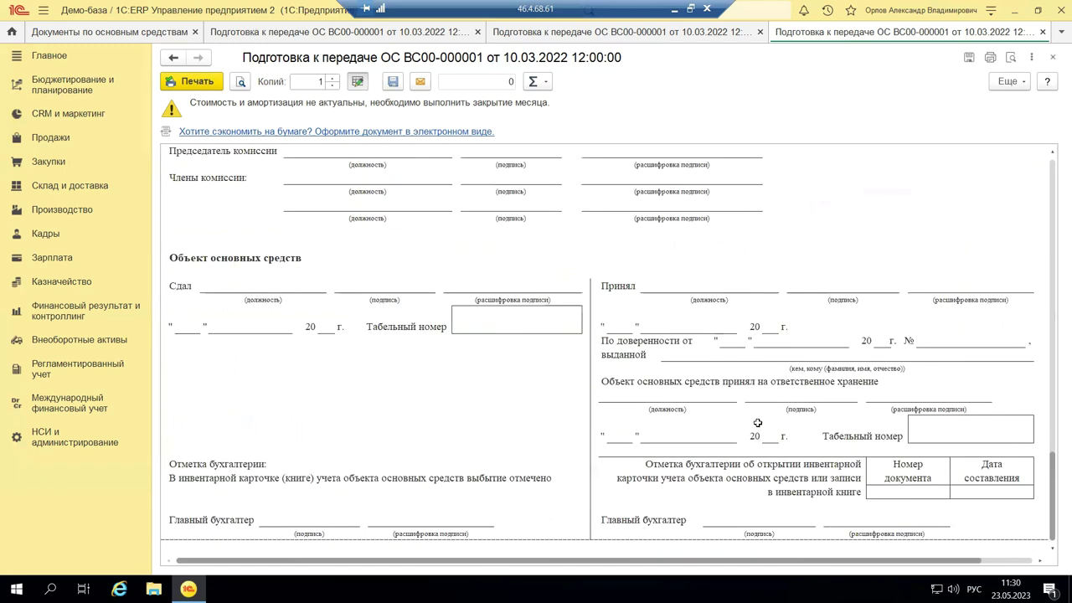
{"action": "scroll", "coordinate": [757, 423], "scroll_direction": "down", "scroll_amount": 1}
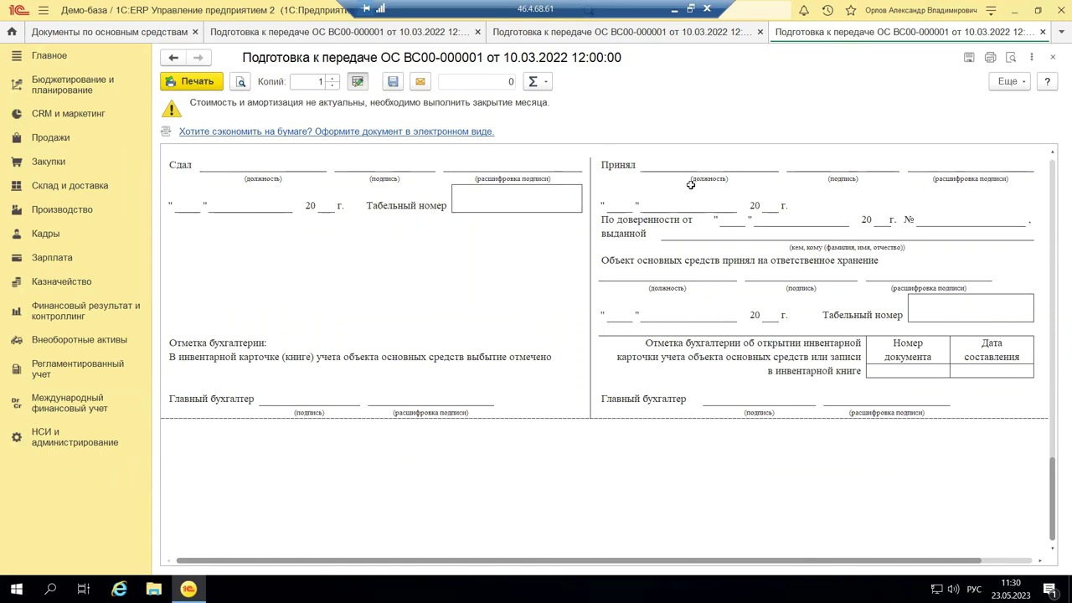
{"action": "left_click", "coordinate": [655, 230]}
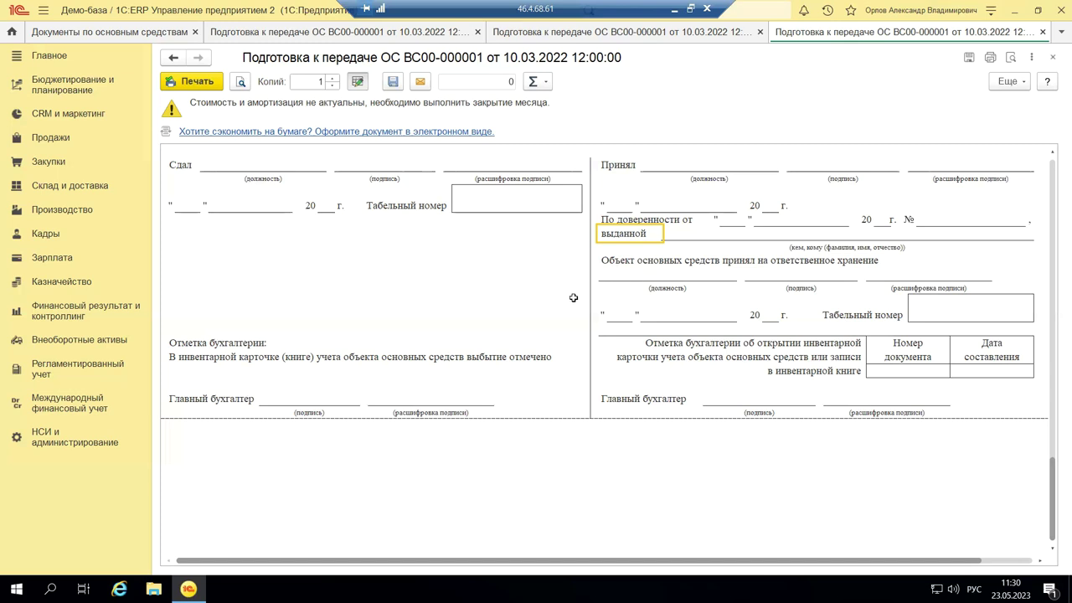
Step: Check the power-of-attorney fields in the ОС-1 acceptance block, and close the print form and the Подготовка к передаче ОС document
{"action": "left_click", "coordinate": [730, 218]}
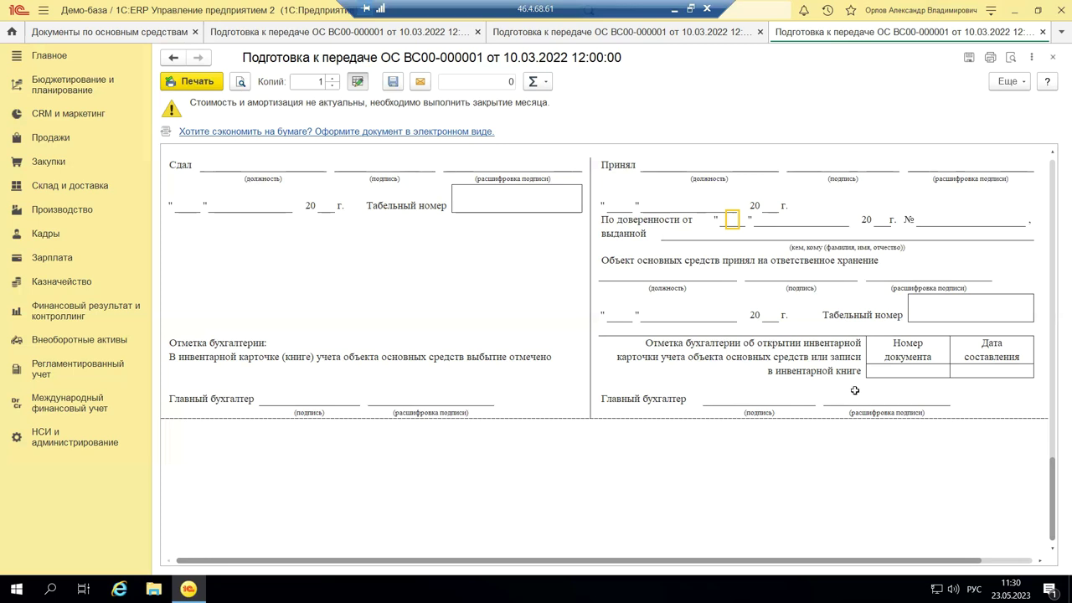
{"action": "left_click", "coordinate": [1054, 57]}
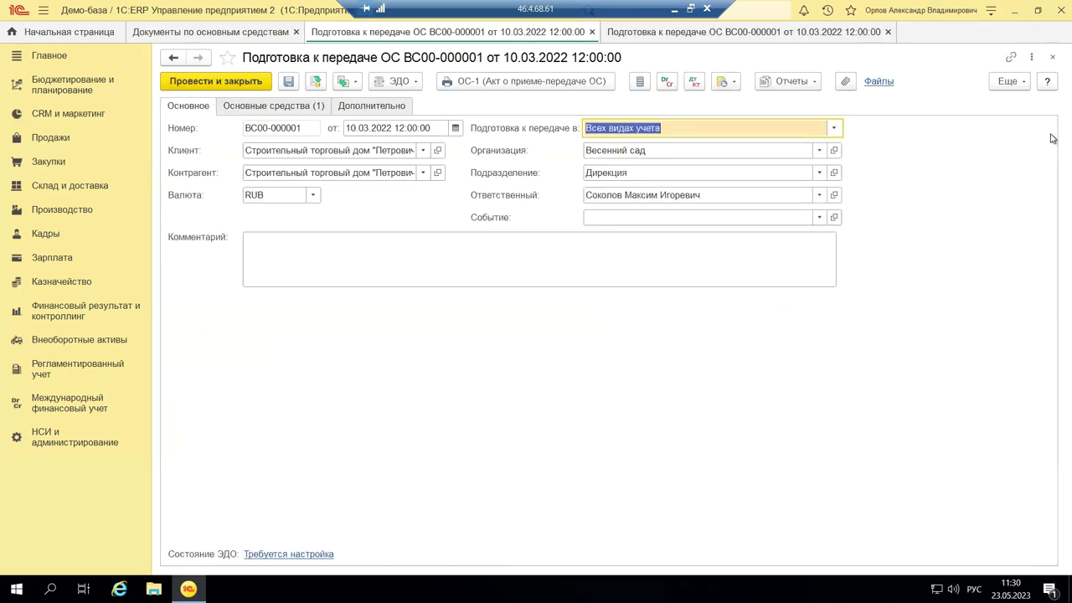
{"action": "left_click", "coordinate": [1052, 57]}
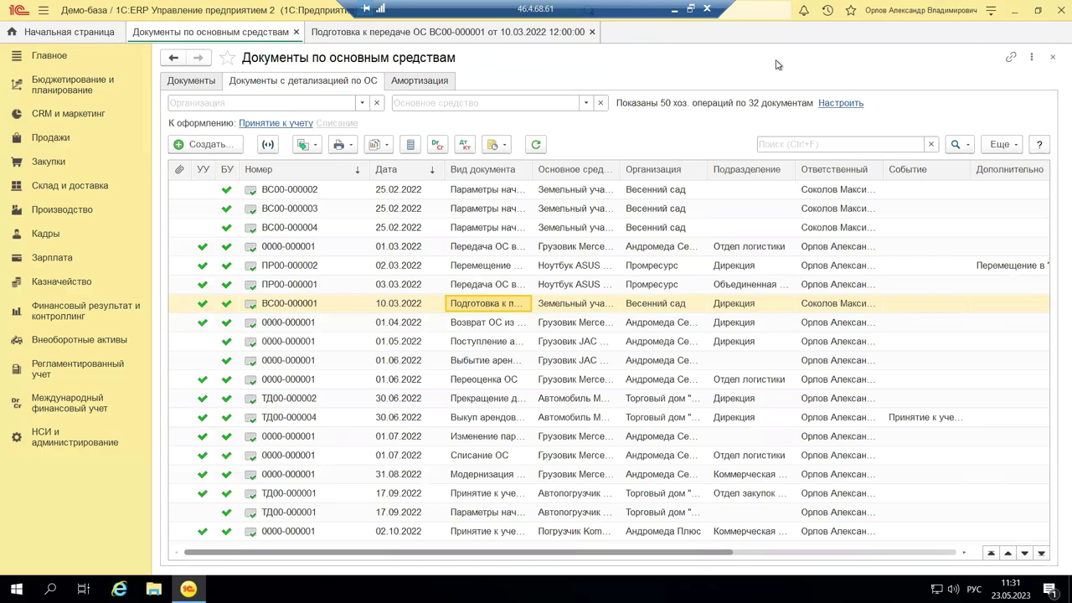
Step: Switch to the PowerPoint presentation and read slide 13 about the property tax declaration and the tax notification form
{"action": "left_click", "coordinate": [675, 9]}
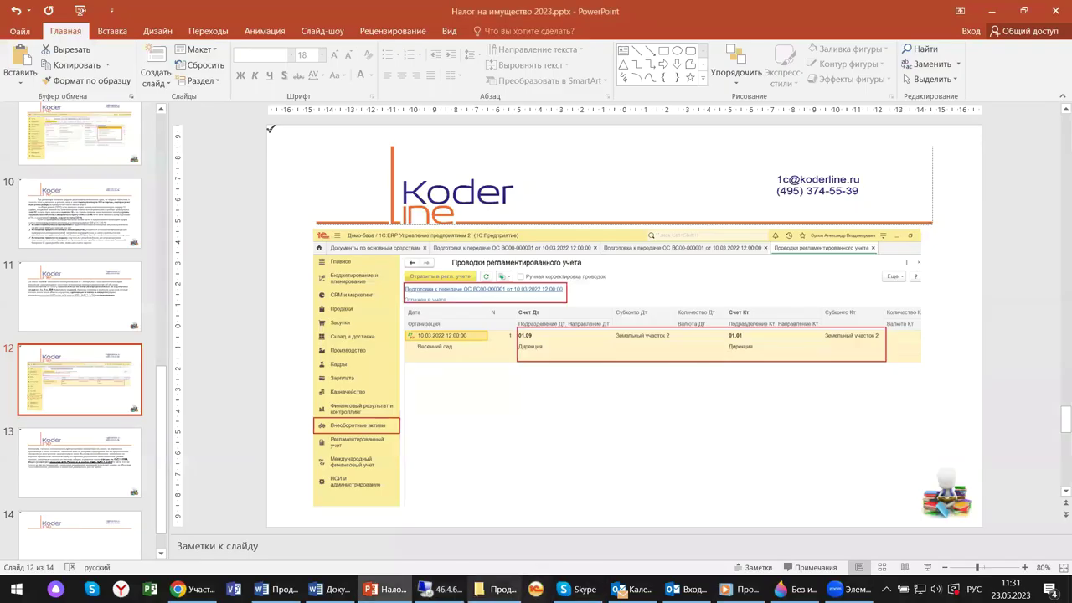
{"action": "left_click", "coordinate": [92, 470]}
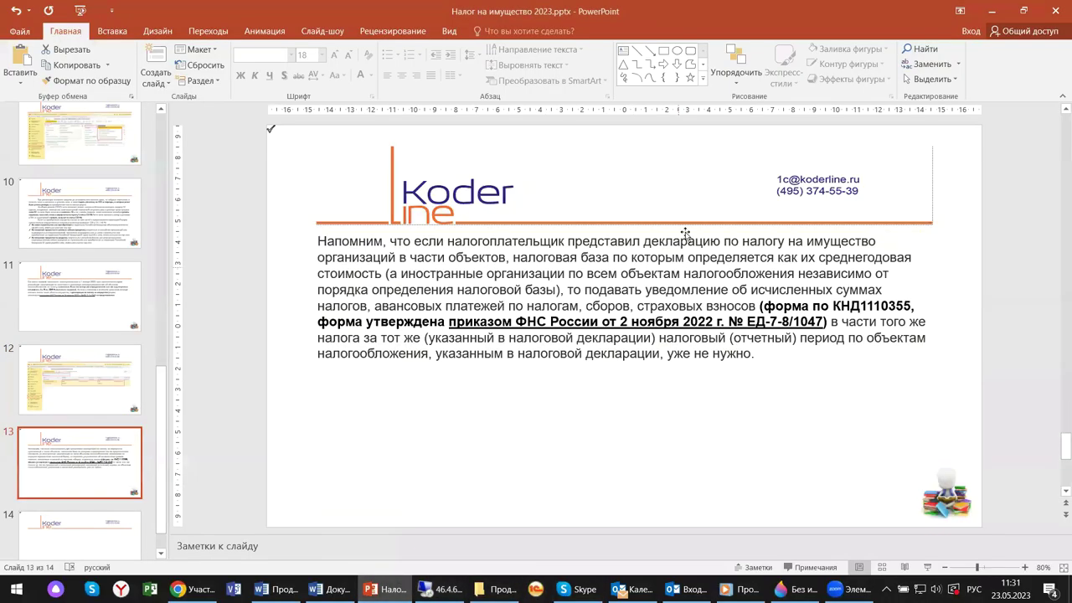
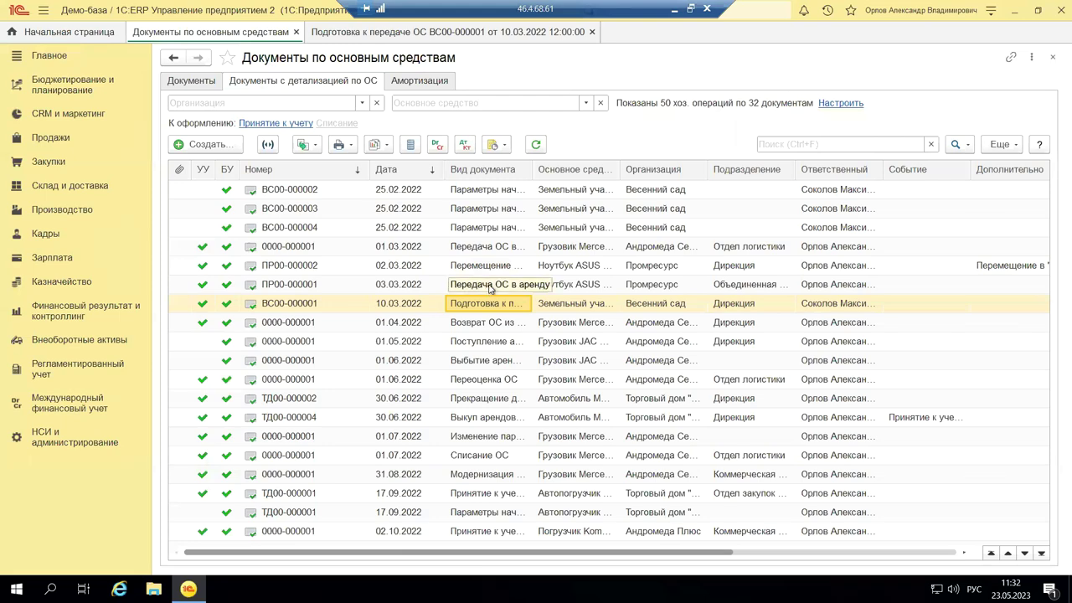
Step: Open the creation dialog for fixed-asset documents and expand the Поступление арендованных ОС (забалансовый учет) document type
{"action": "left_click", "coordinate": [206, 145]}
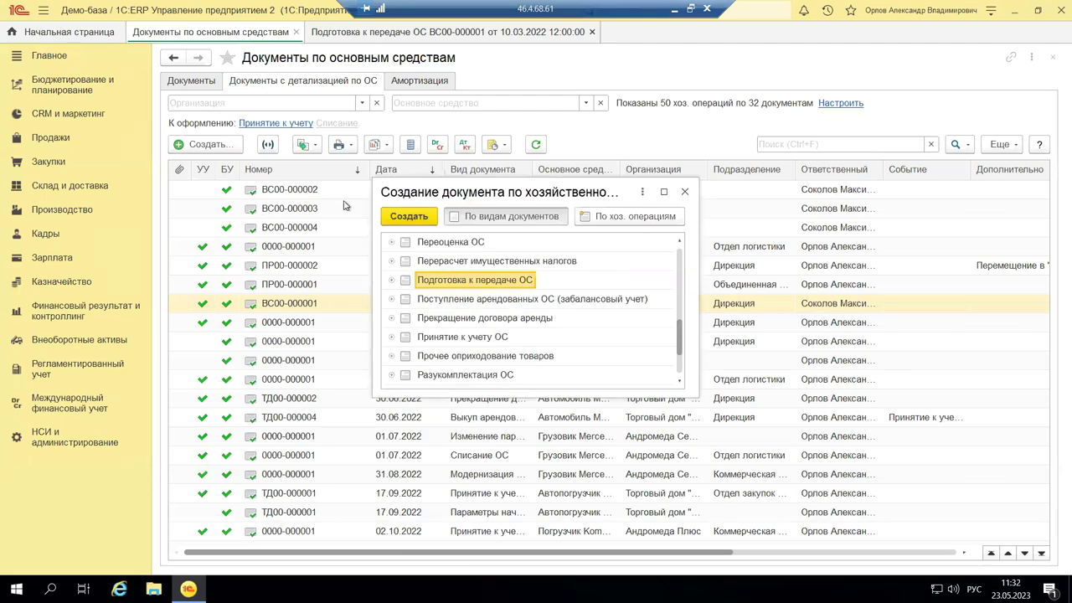
{"action": "left_click", "coordinate": [391, 299]}
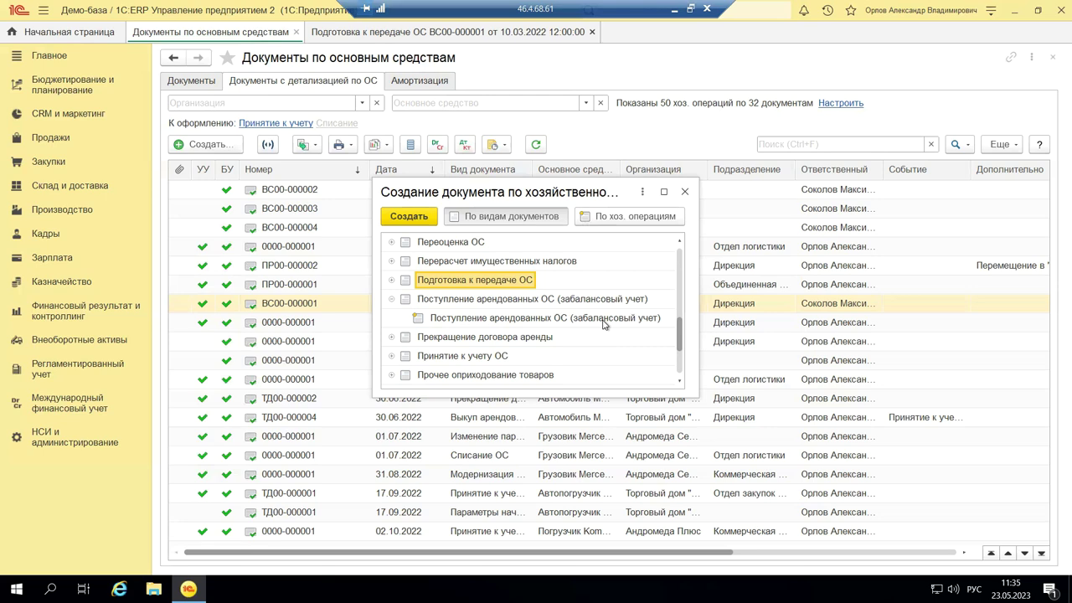
Step: View the Настройки и справочники page for non-current assets, and close it together with the document creation dialog
{"action": "left_click", "coordinate": [69, 341]}
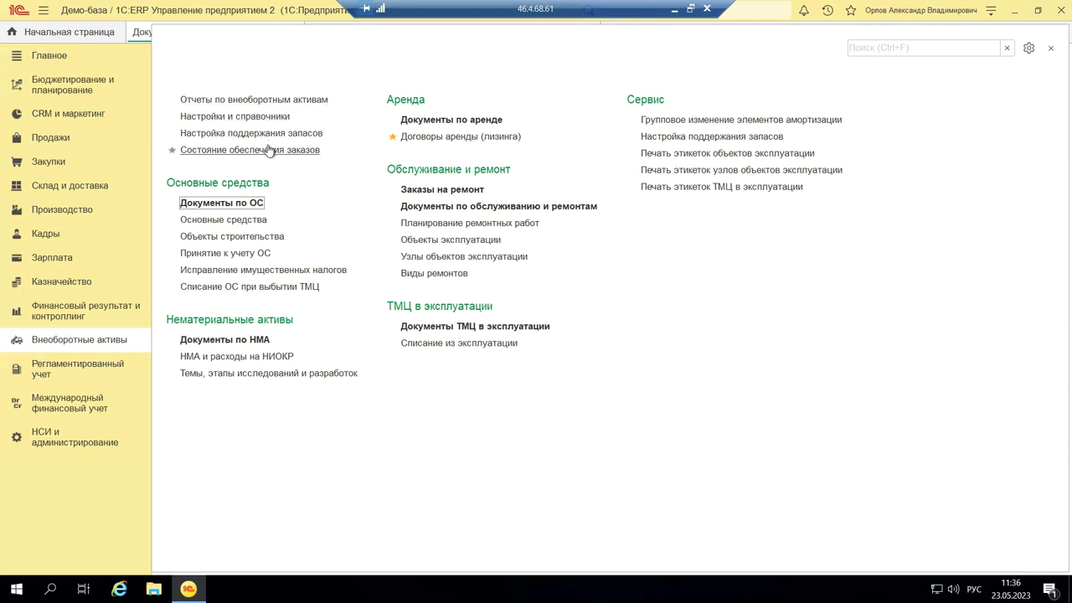
{"action": "left_click", "coordinate": [268, 119]}
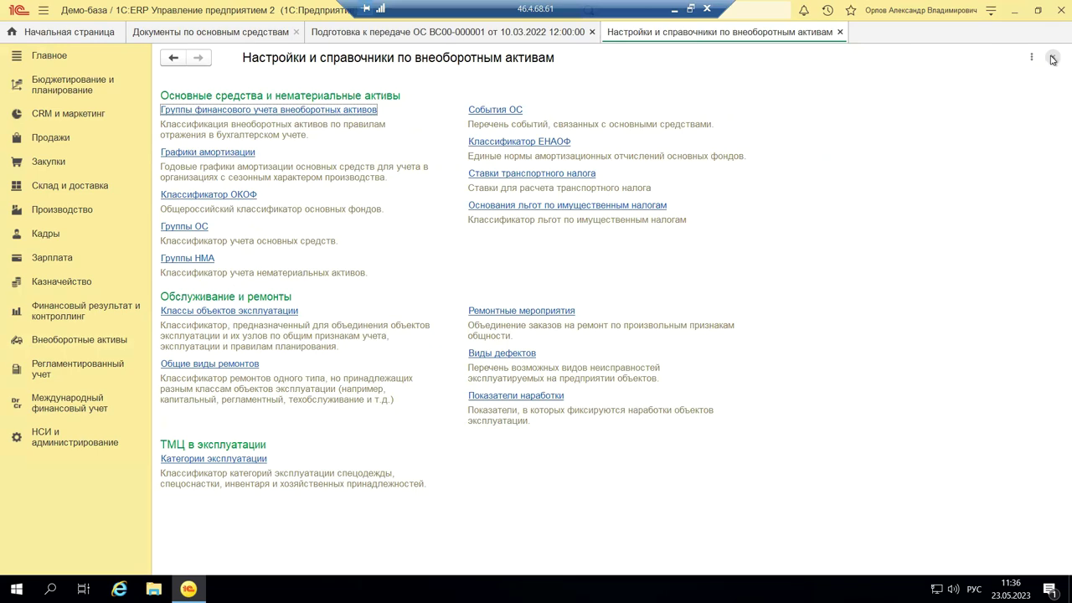
{"action": "left_click", "coordinate": [1054, 58]}
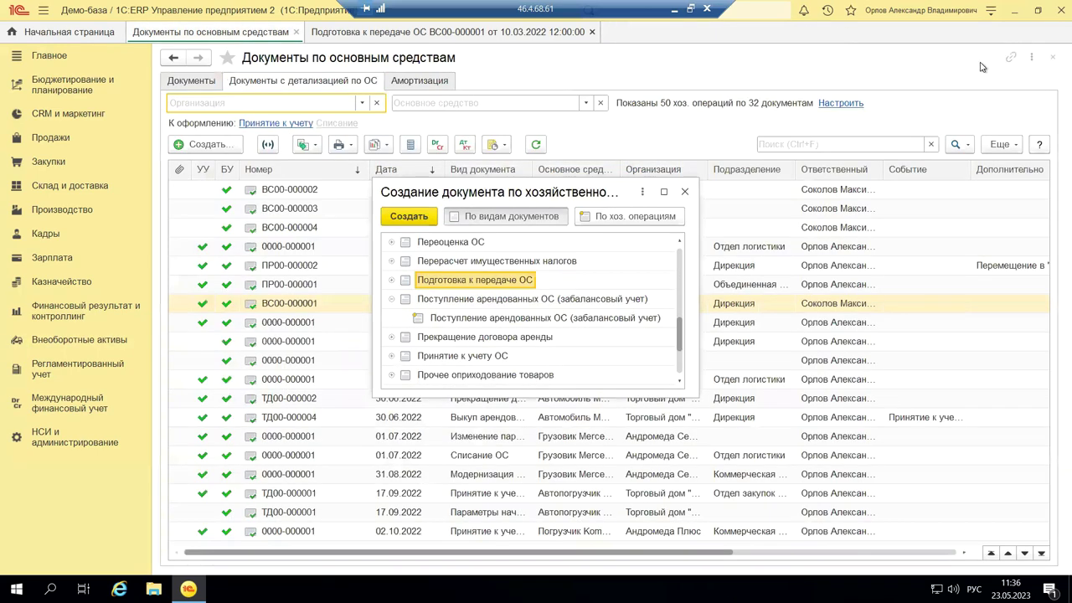
{"action": "left_click", "coordinate": [685, 192]}
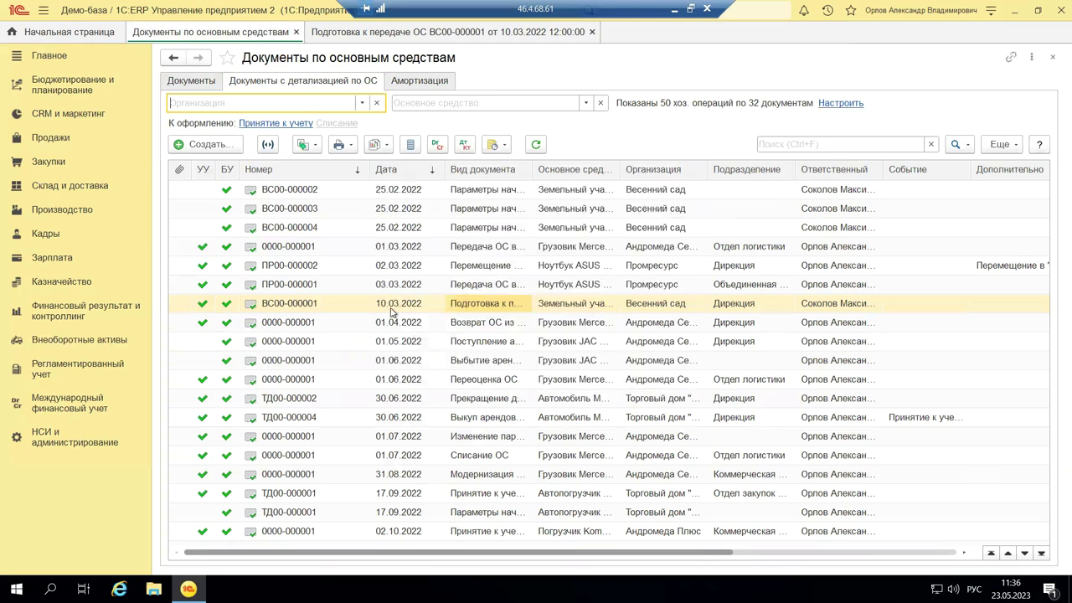
Step: Open the Перерасчет имущественных налогов report from the non-current asset reports
{"action": "left_click", "coordinate": [79, 339]}
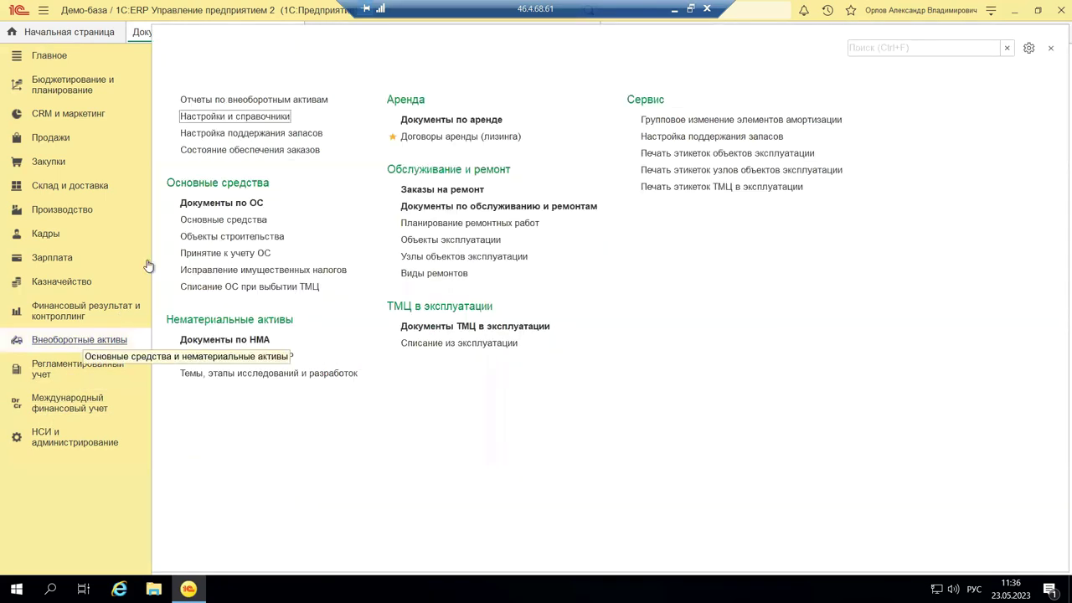
{"action": "left_click", "coordinate": [205, 99]}
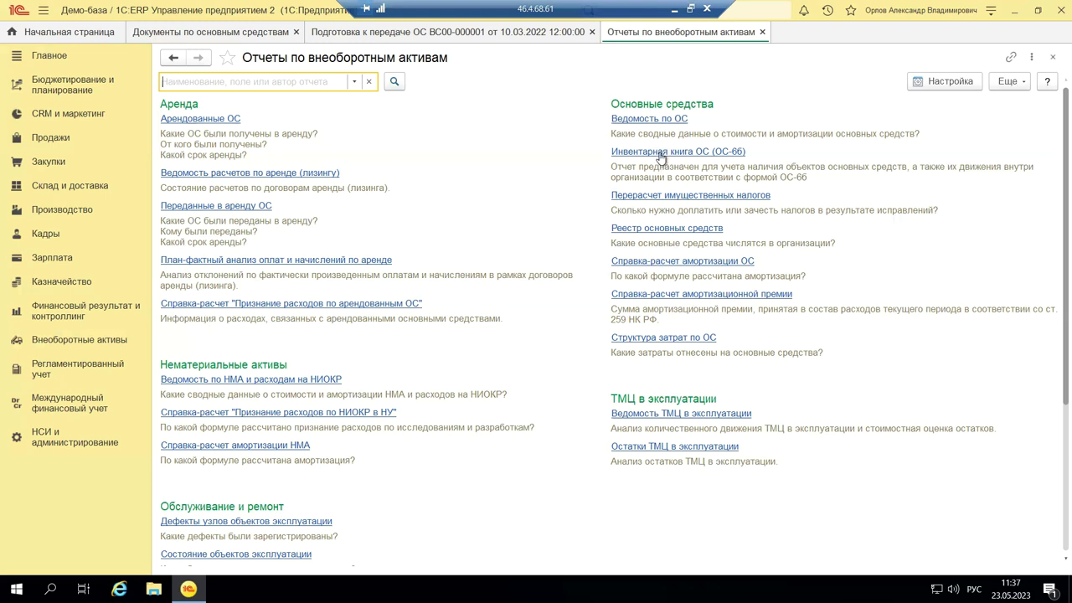
{"action": "left_click", "coordinate": [687, 198]}
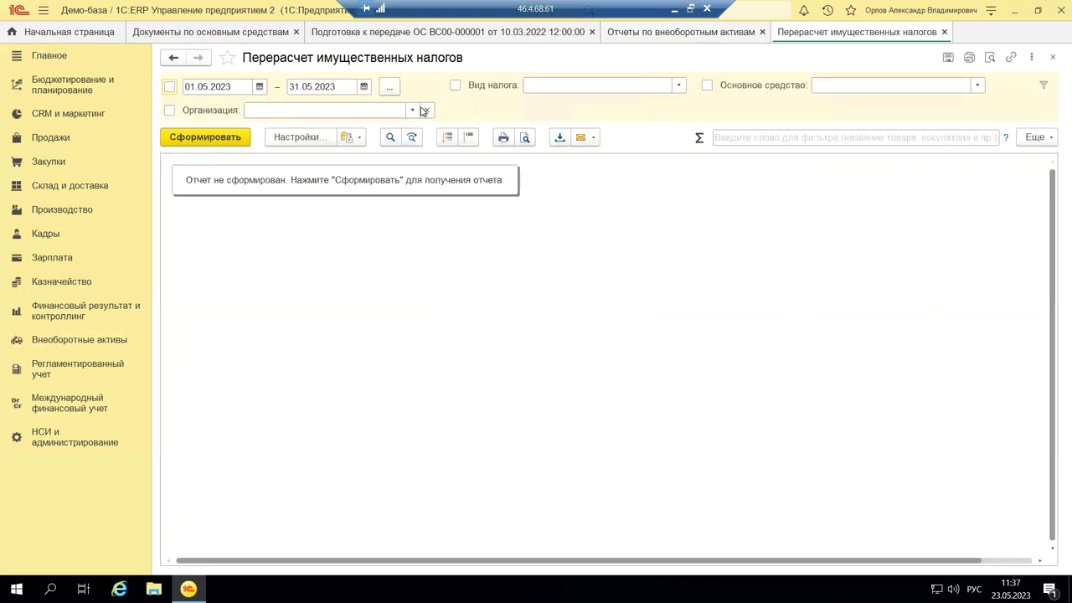
Step: Filter the report by the organizations Андромеда Плюс, Андромеда Сервис, Весенний сад and Деловой союз
{"action": "left_click", "coordinate": [417, 113]}
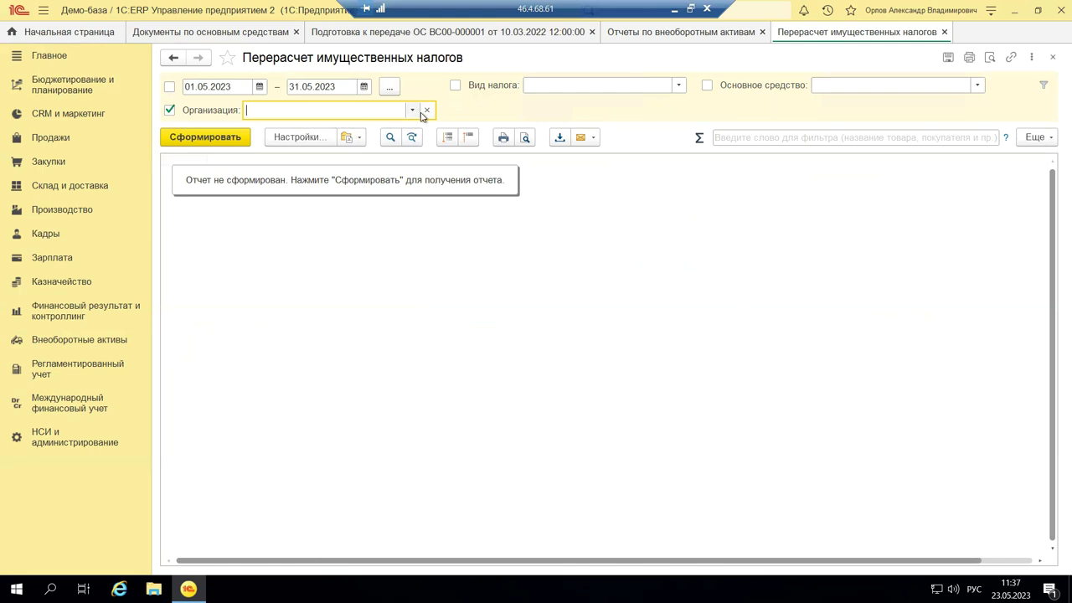
{"action": "left_click", "coordinate": [412, 110]}
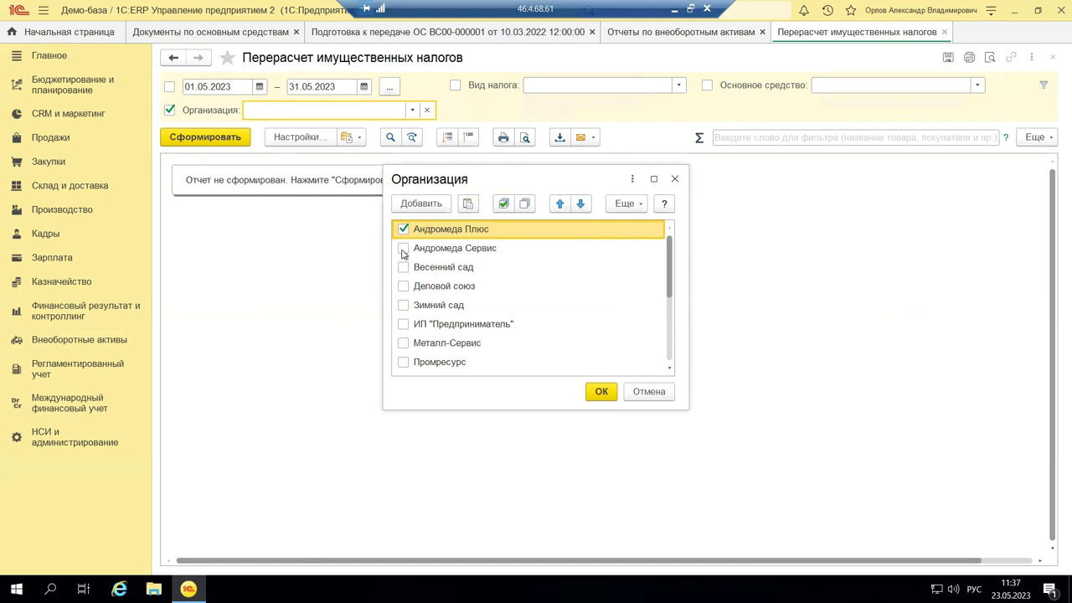
{"action": "left_click", "coordinate": [403, 249]}
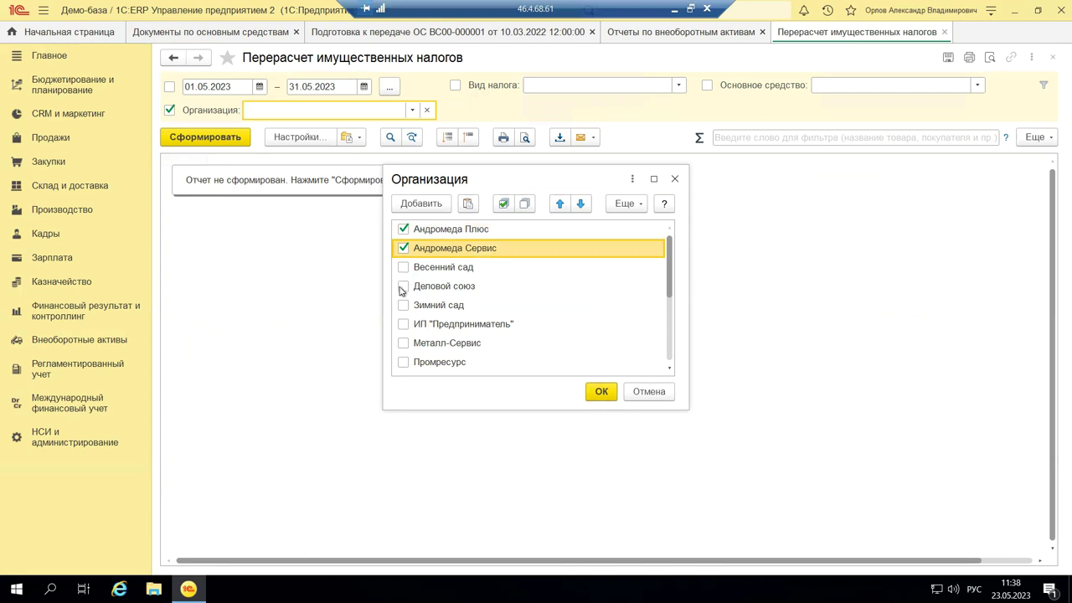
{"action": "left_click", "coordinate": [402, 286]}
{"action": "left_click", "coordinate": [404, 268]}
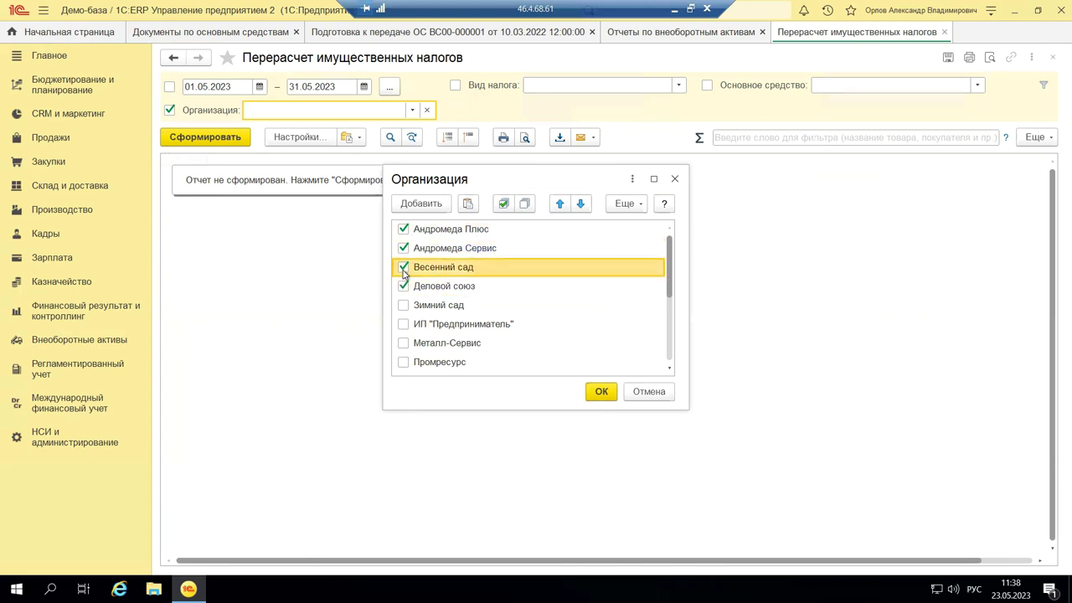
{"action": "left_click", "coordinate": [600, 393]}
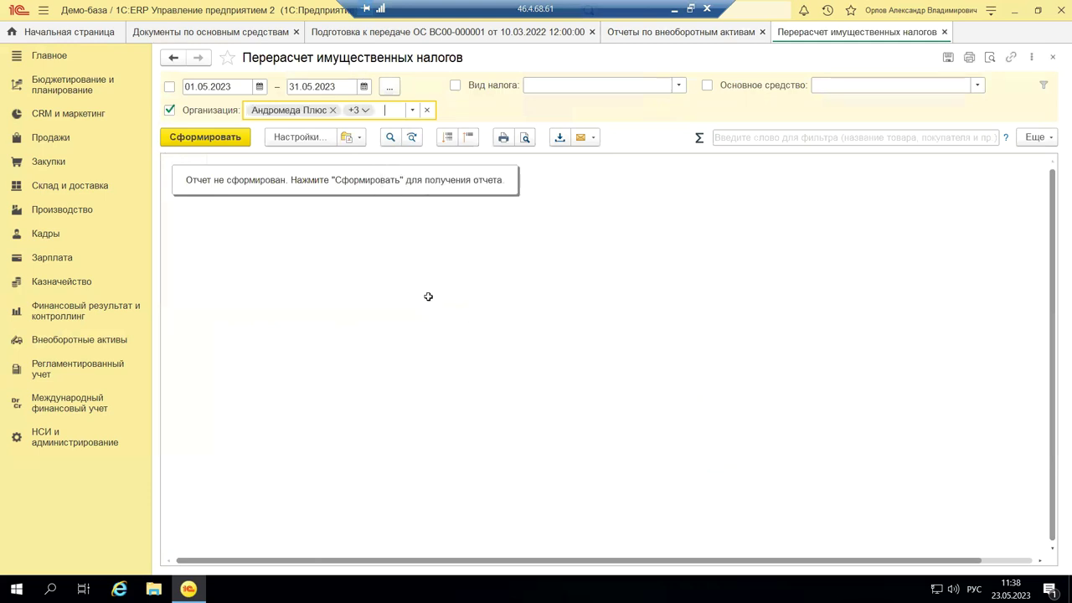
Step: Set the start of the report period to 01.01.2023
{"action": "left_click", "coordinate": [259, 87]}
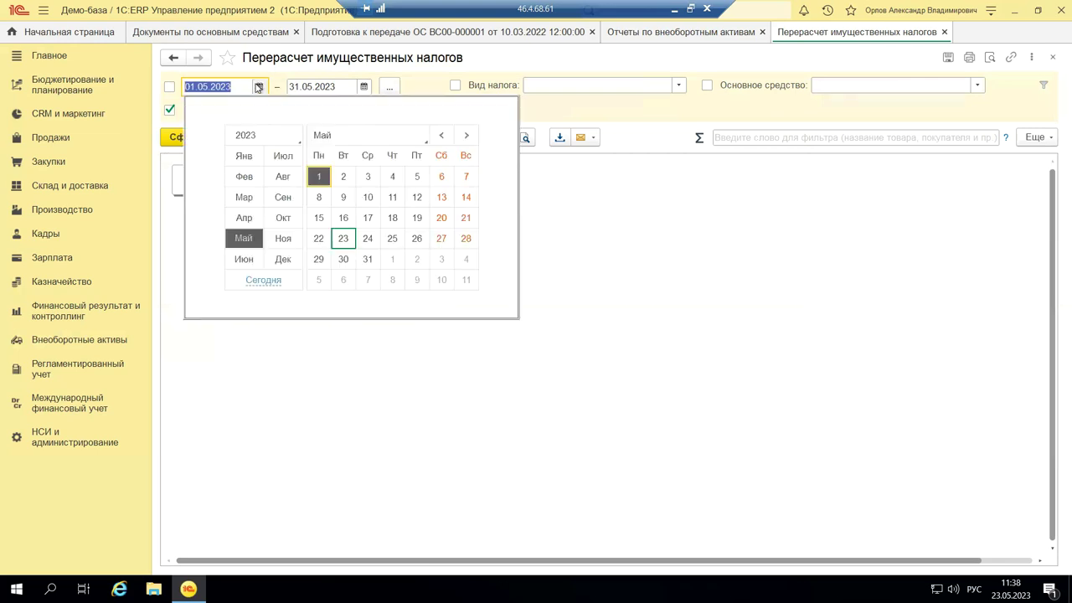
{"action": "left_click", "coordinate": [243, 156]}
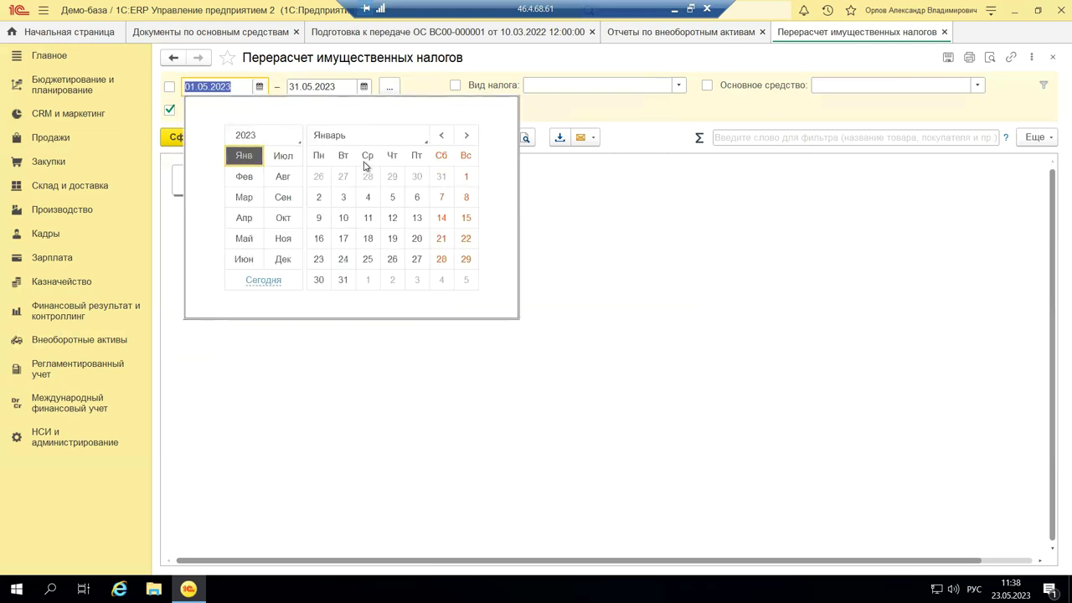
{"action": "left_click", "coordinate": [465, 178]}
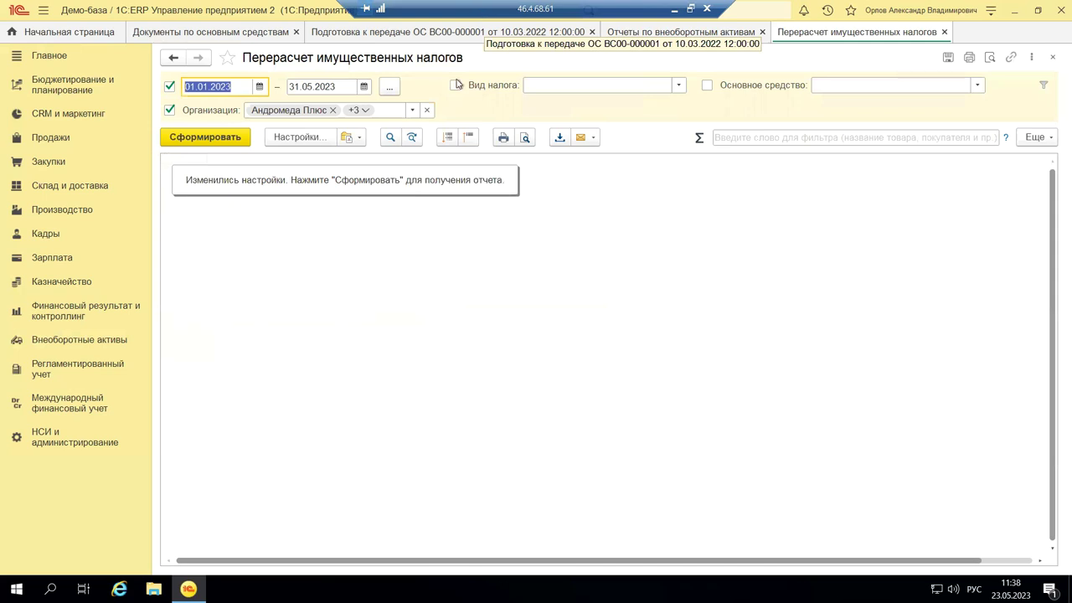
Step: Check the available Вид налога options, generate the property tax recalculation report without a tax filter, and close it and the report list
{"action": "left_click", "coordinate": [680, 86]}
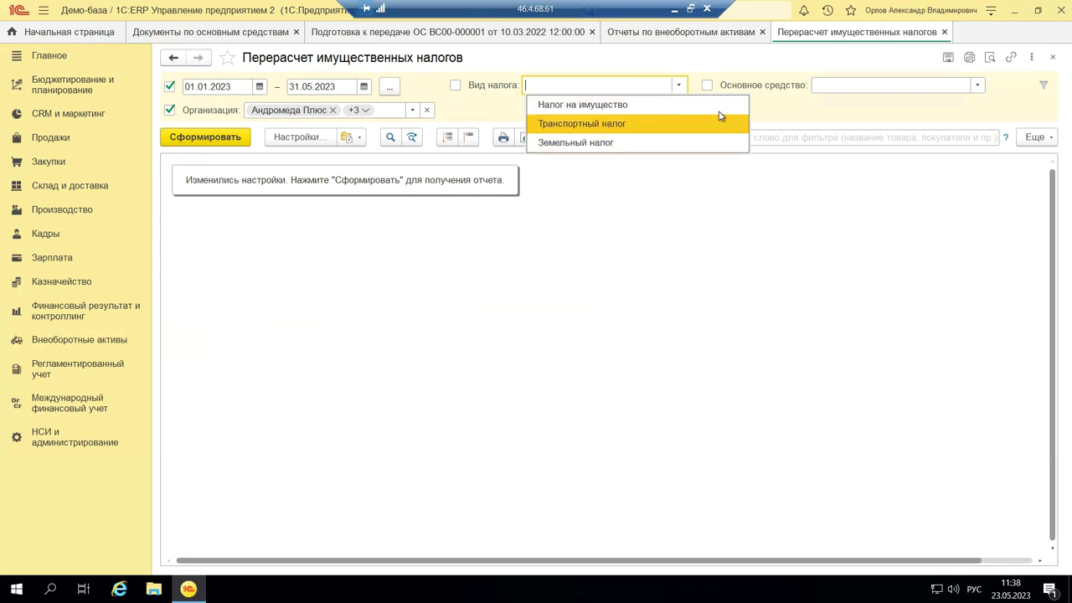
{"action": "key", "text": "Escape"}
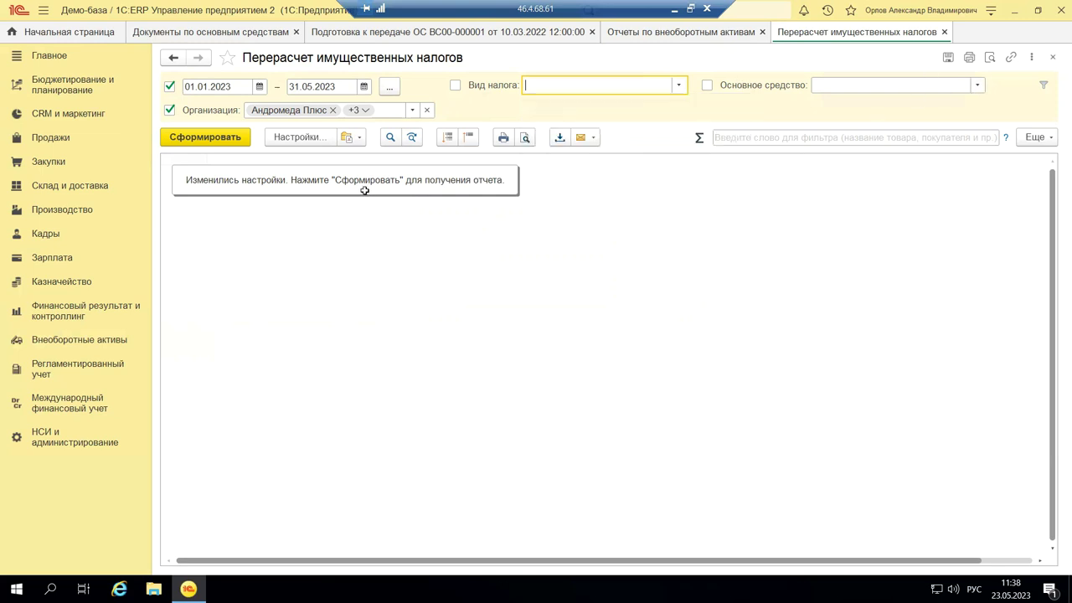
{"action": "left_click", "coordinate": [203, 141]}
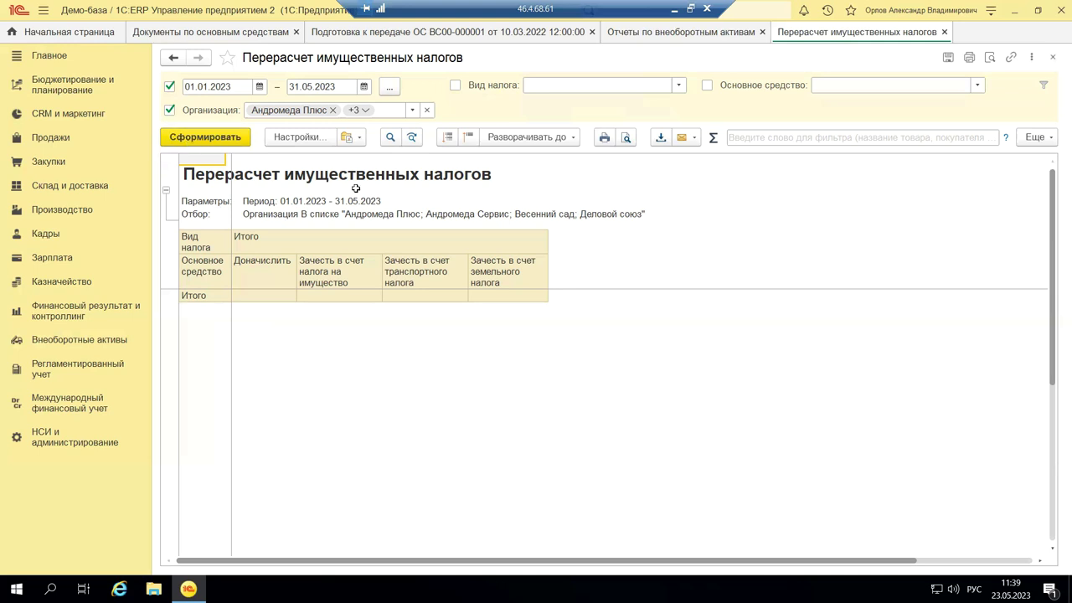
{"action": "left_click", "coordinate": [1037, 60]}
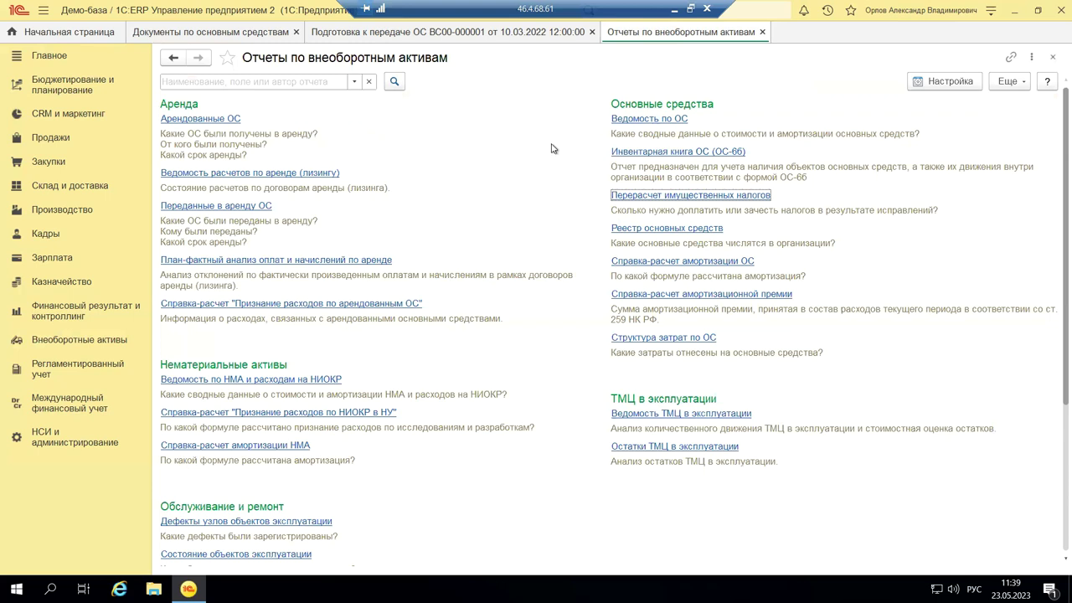
{"action": "left_click", "coordinate": [1054, 59]}
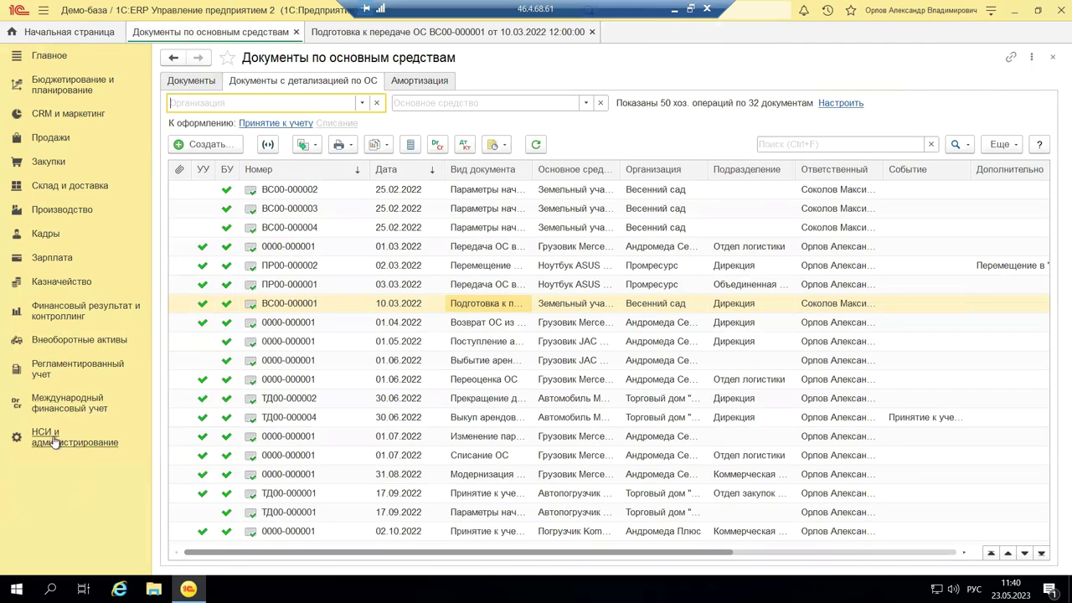
Step: View the Формирование КУДиР assistant for УСН and ПСН reporting in regulated accounting and close it
{"action": "left_click", "coordinate": [66, 368]}
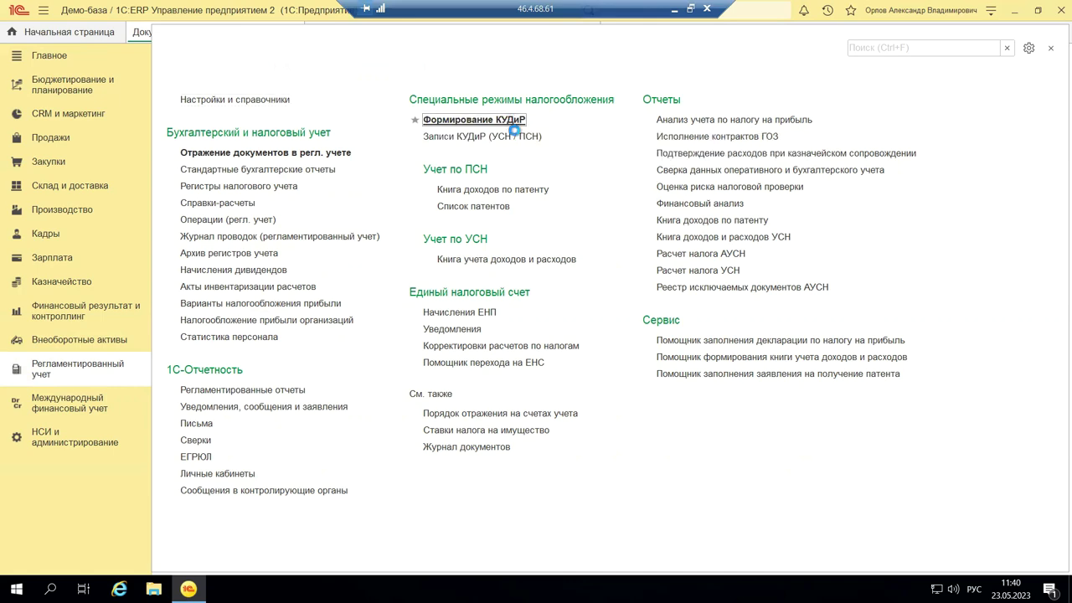
{"action": "left_click", "coordinate": [511, 121]}
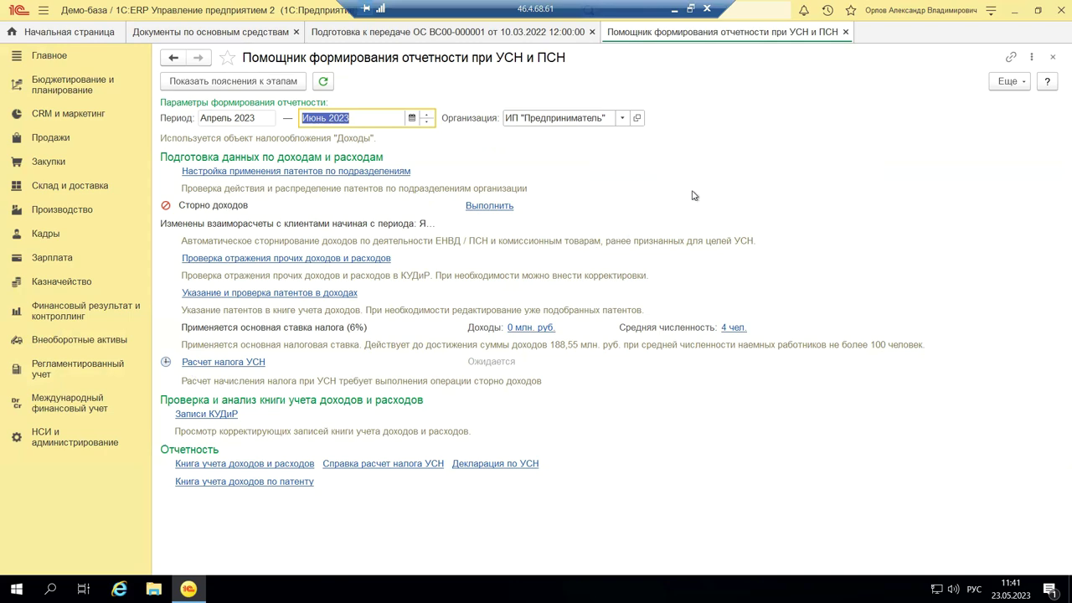
{"action": "left_click", "coordinate": [1052, 57]}
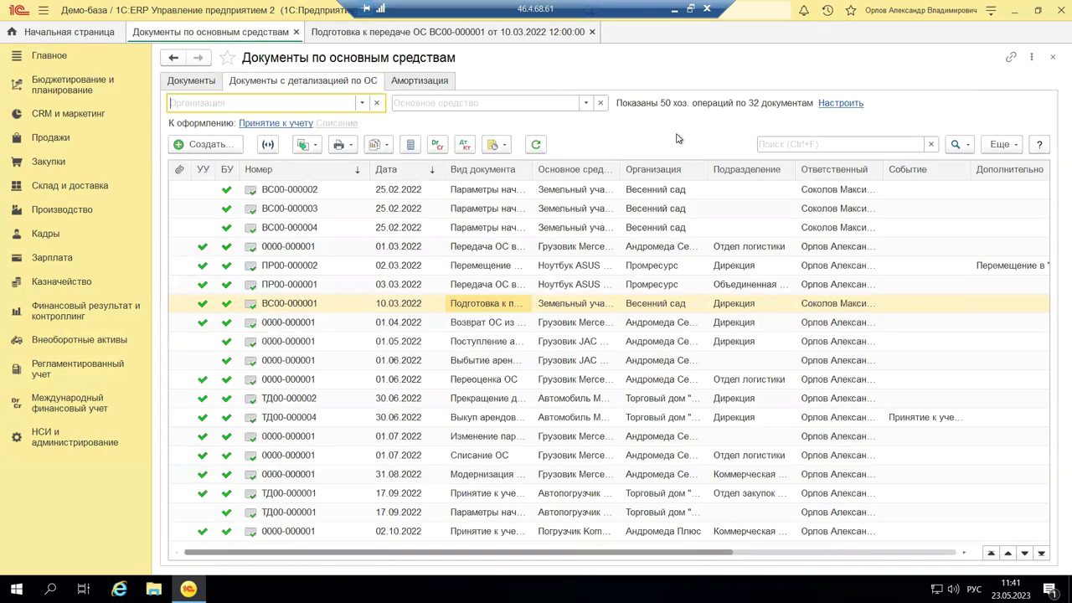
Step: Start a new Записи КУДиР (УСН / ПСН) entry in regulated accounting and examine its income and expense and tax-reducing expense sections
{"action": "left_click", "coordinate": [93, 368]}
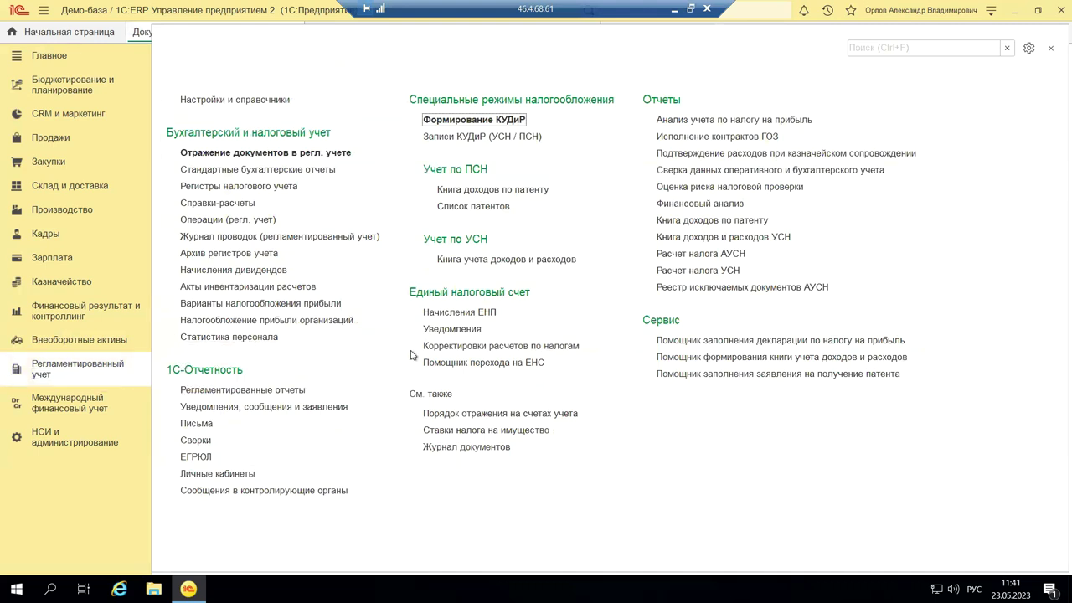
{"action": "left_click", "coordinate": [485, 139]}
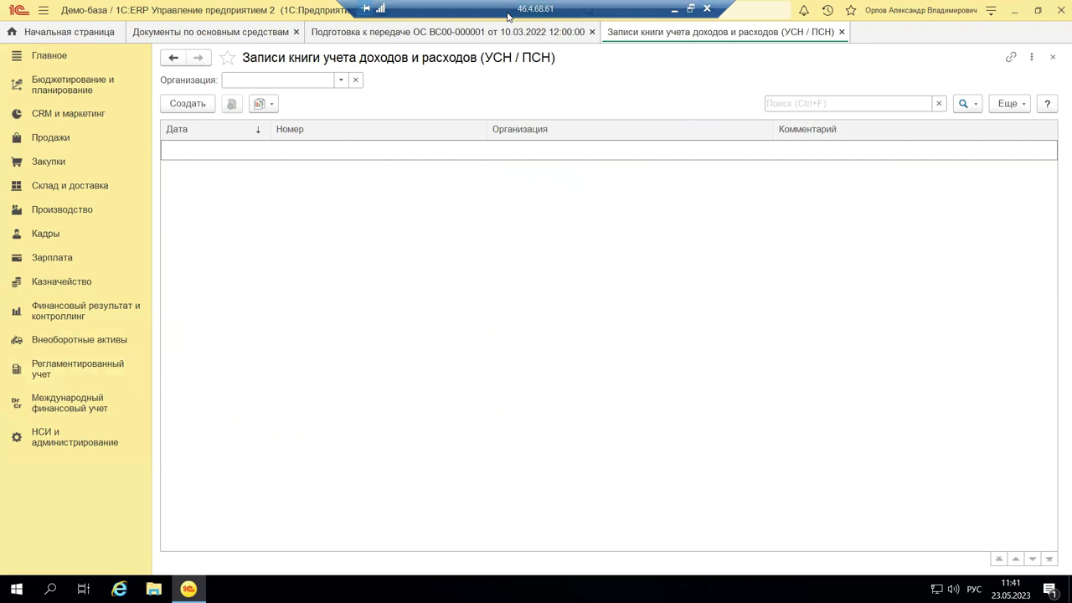
{"action": "left_click", "coordinate": [182, 104]}
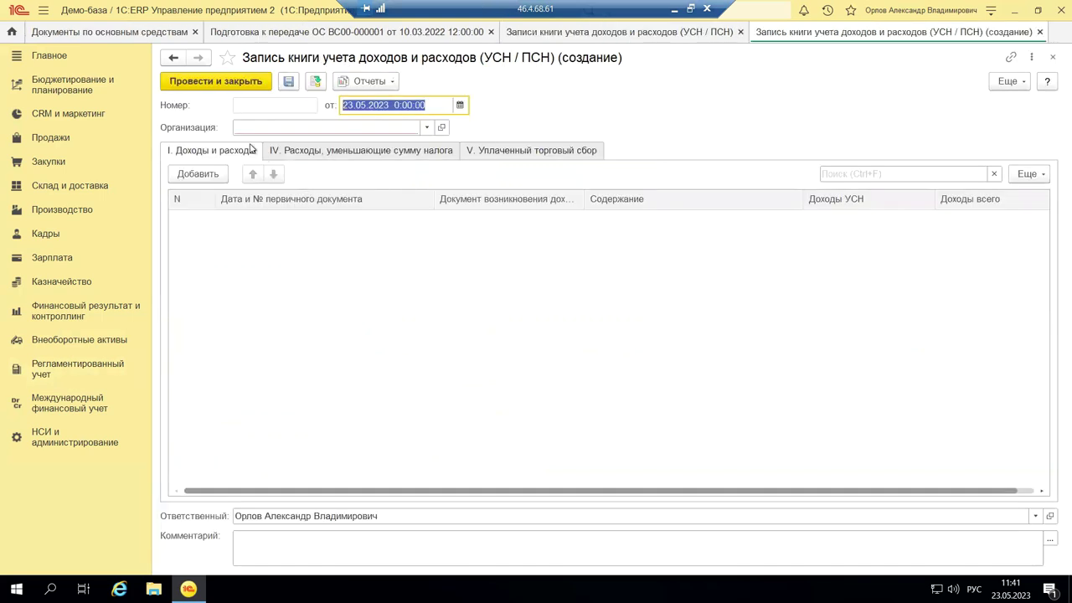
{"action": "left_click", "coordinate": [425, 128]}
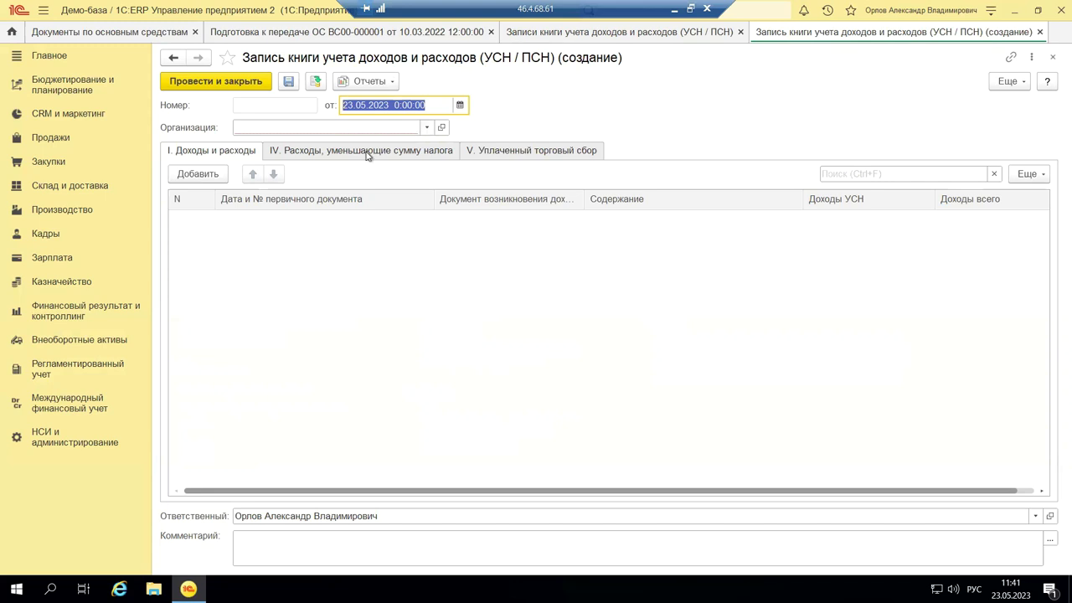
{"action": "left_click", "coordinate": [321, 154]}
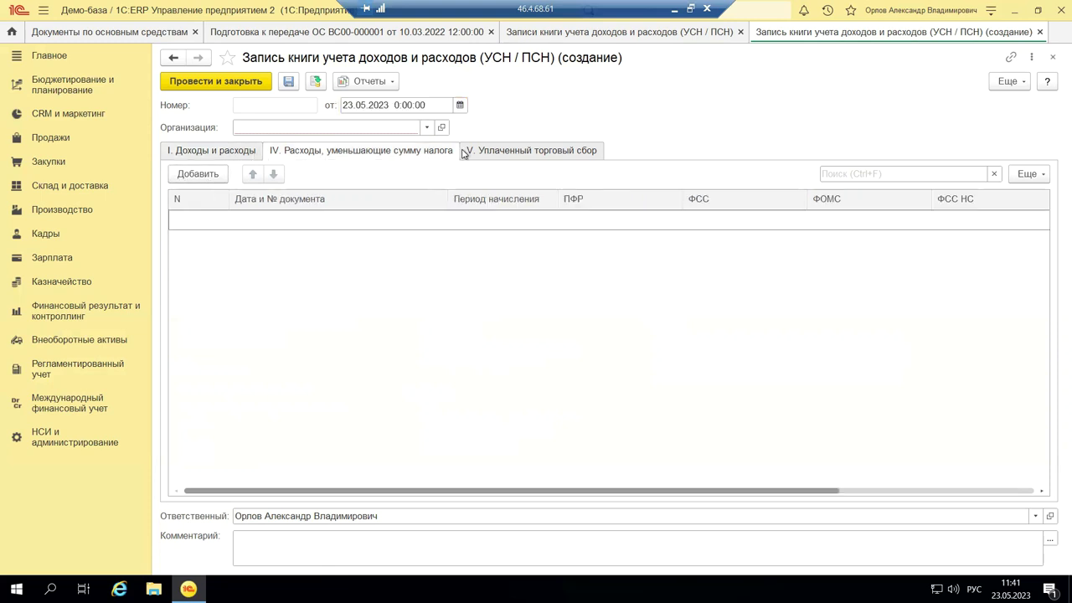
{"action": "left_click", "coordinate": [174, 157]}
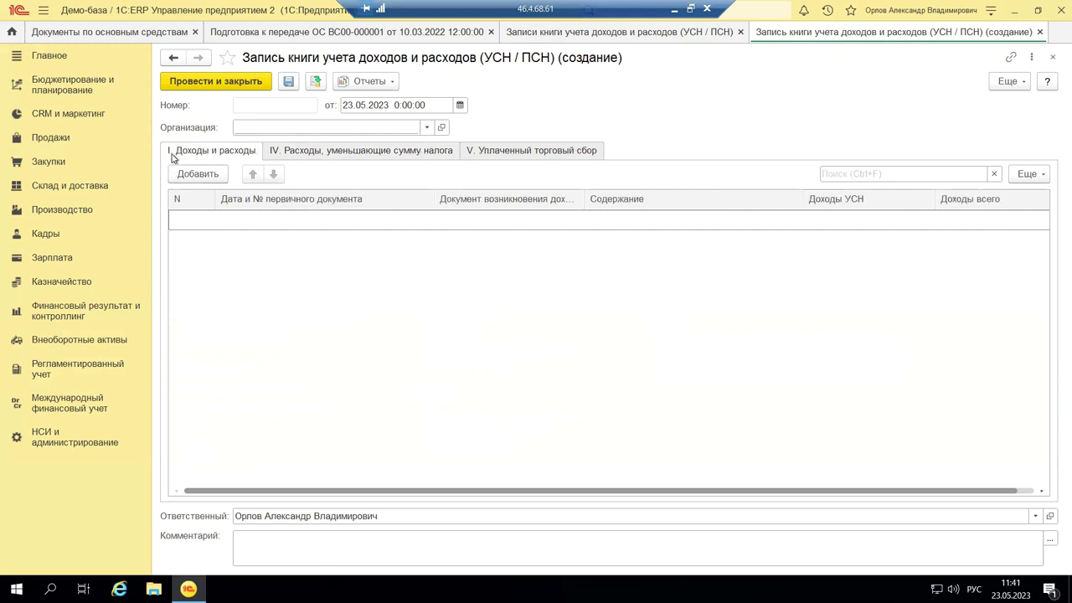
Step: Add an empty row to Доходы и расходы, discard the unsaved entry and close the КУДиР entries list
{"action": "left_click", "coordinate": [186, 174]}
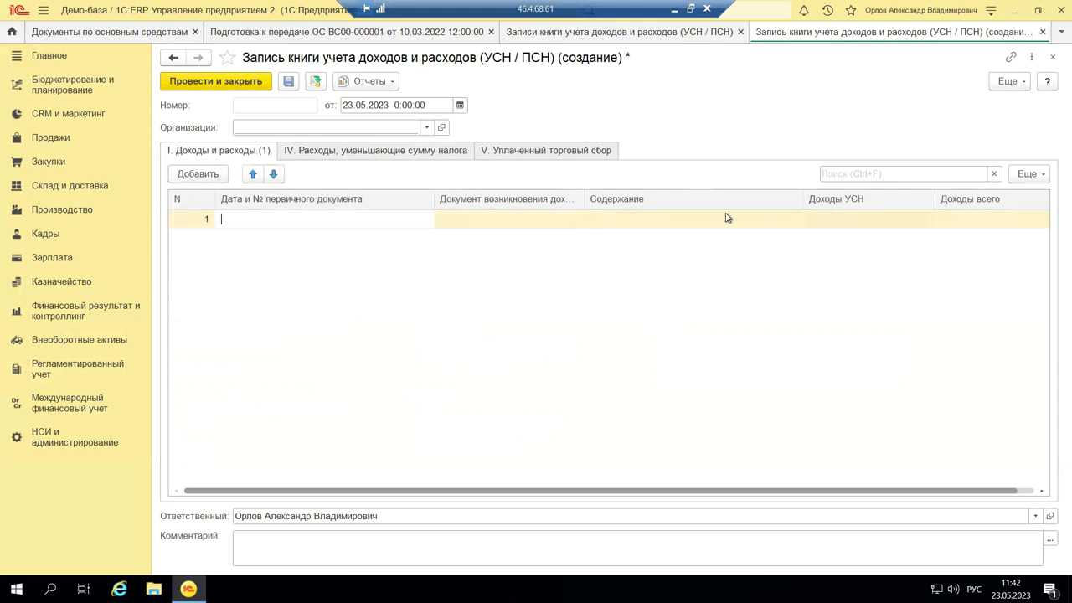
{"action": "left_click", "coordinate": [1054, 61]}
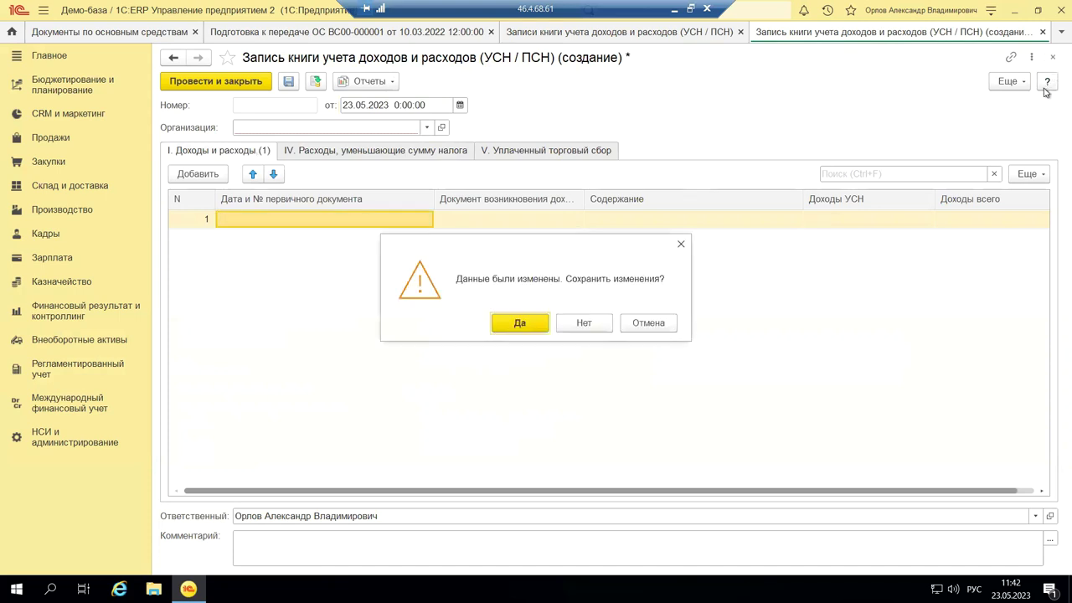
{"action": "left_click", "coordinate": [590, 325]}
{"action": "left_click", "coordinate": [1051, 58]}
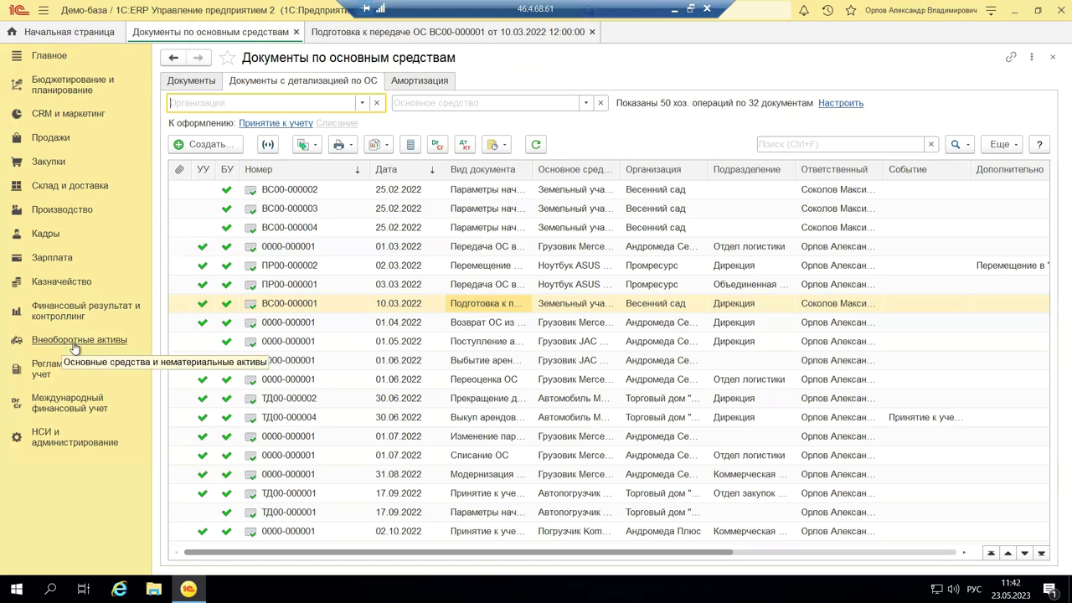
Step: Open the Регламентированные отчеты list in regulated accounting, dismissing the internet support login and the 1С-Отчетность promotion
{"action": "left_click", "coordinate": [83, 370]}
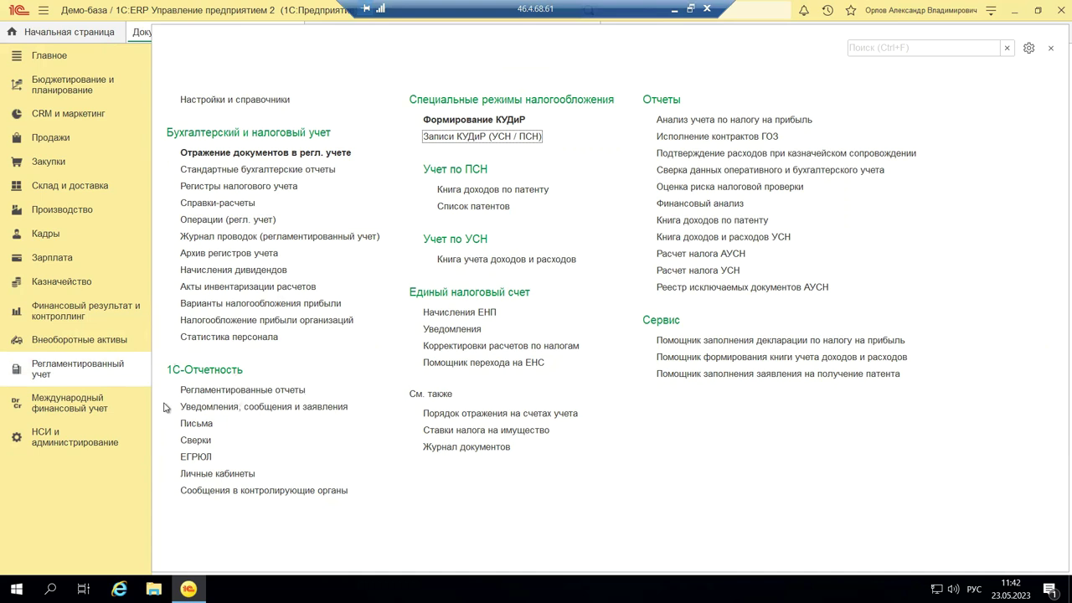
{"action": "left_click", "coordinate": [221, 391]}
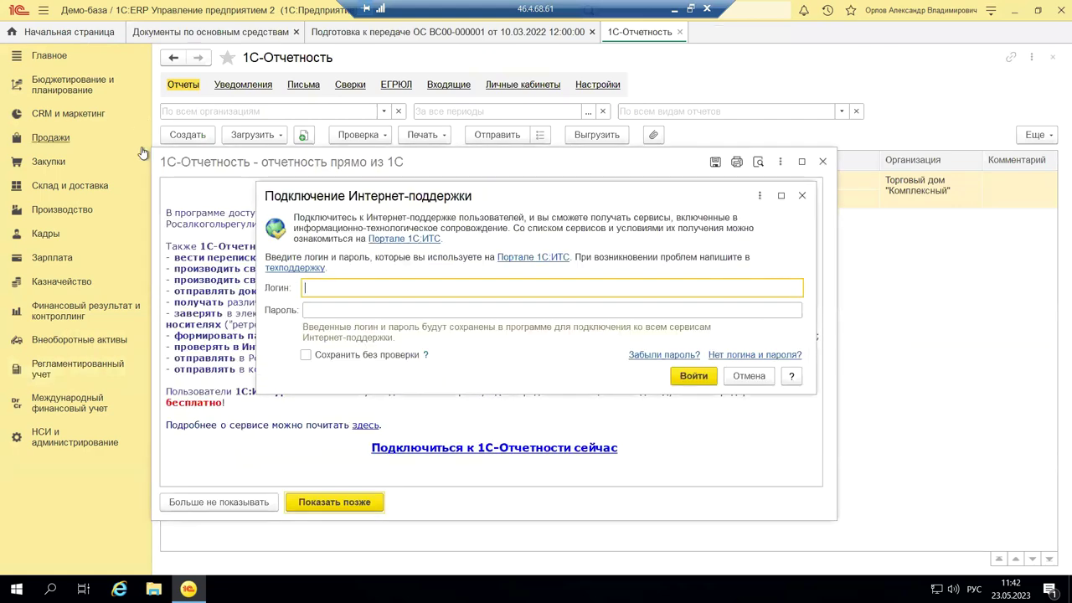
{"action": "left_click", "coordinate": [802, 195]}
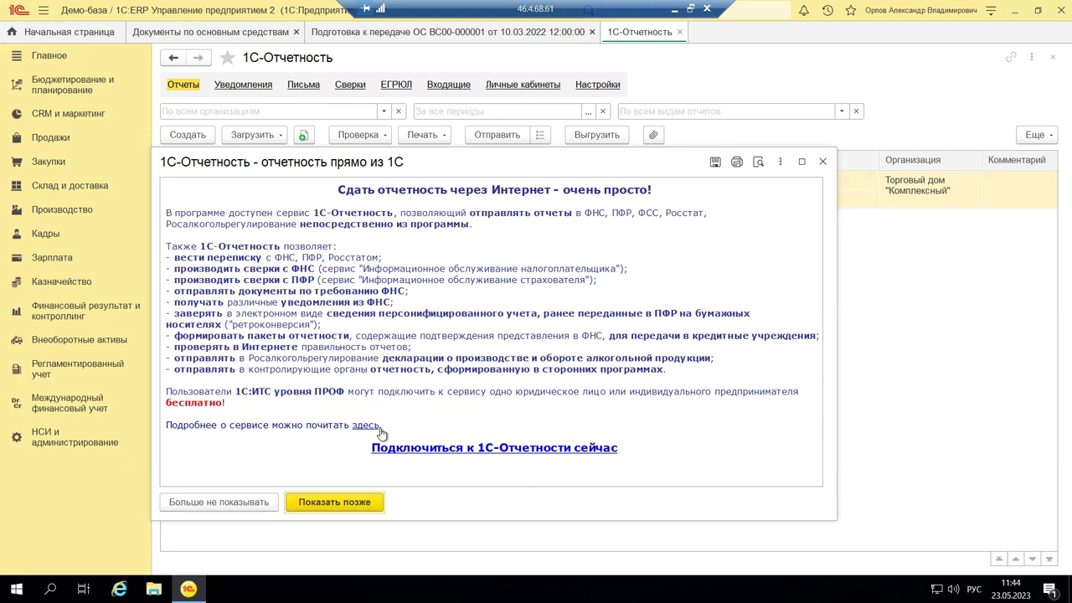
{"action": "left_click", "coordinate": [822, 161]}
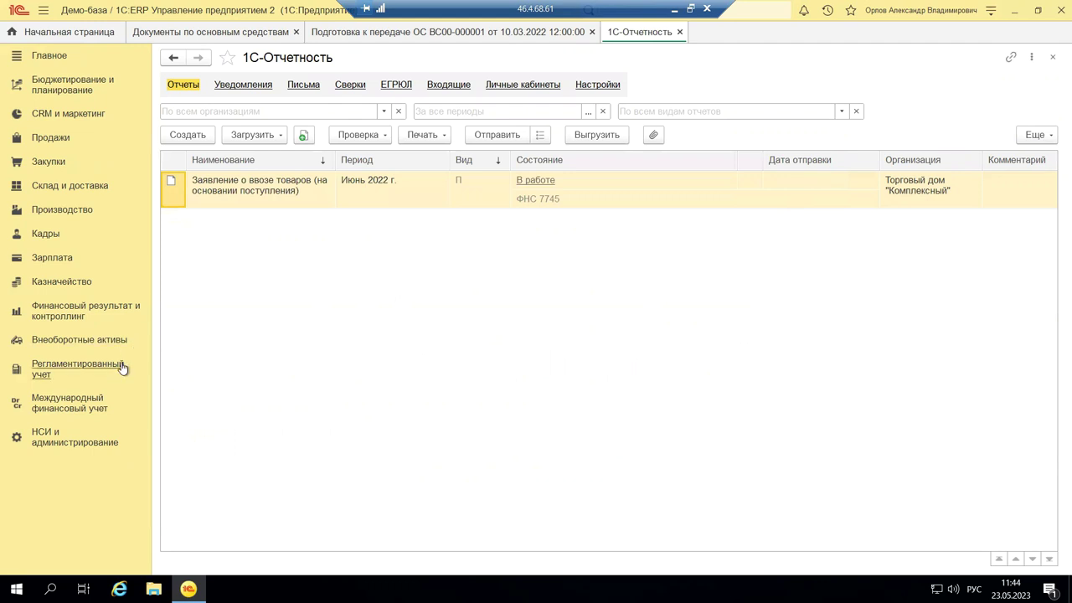
{"action": "left_click", "coordinate": [79, 369]}
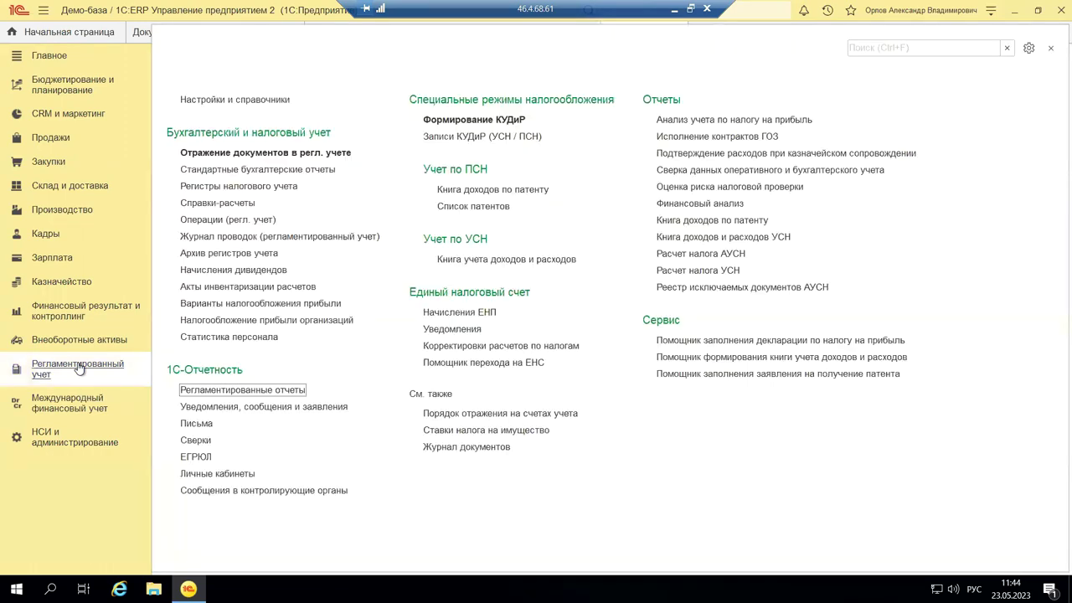
{"action": "left_click", "coordinate": [240, 391]}
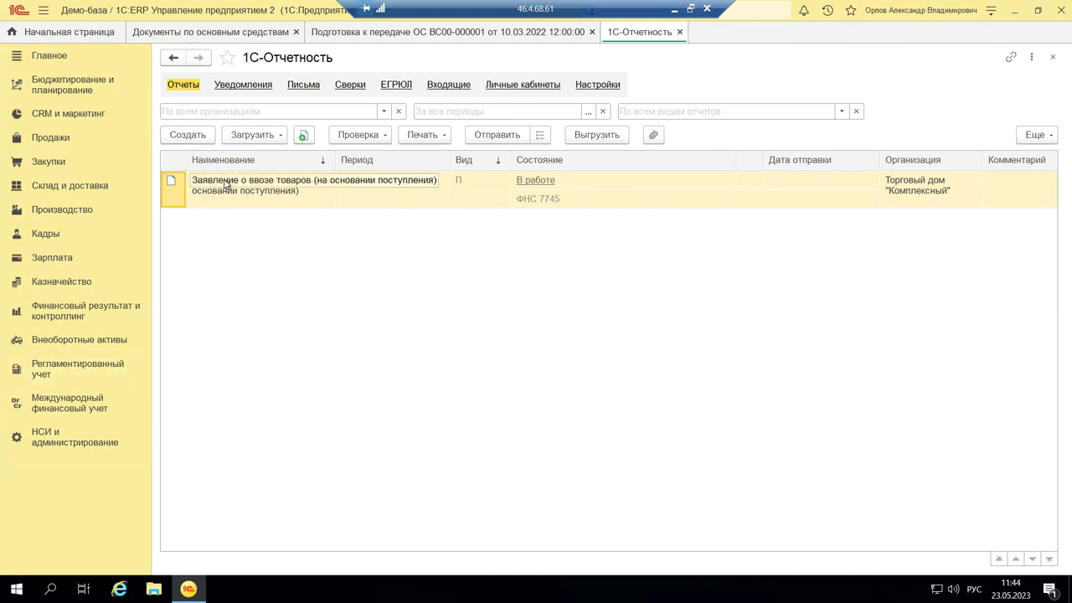
Step: Examine the creation form of the Авансы по налогу на имущество report under Налоговая отчетность, selecting Андромеда Плюс, and close it without creating the report
{"action": "left_click", "coordinate": [201, 136]}
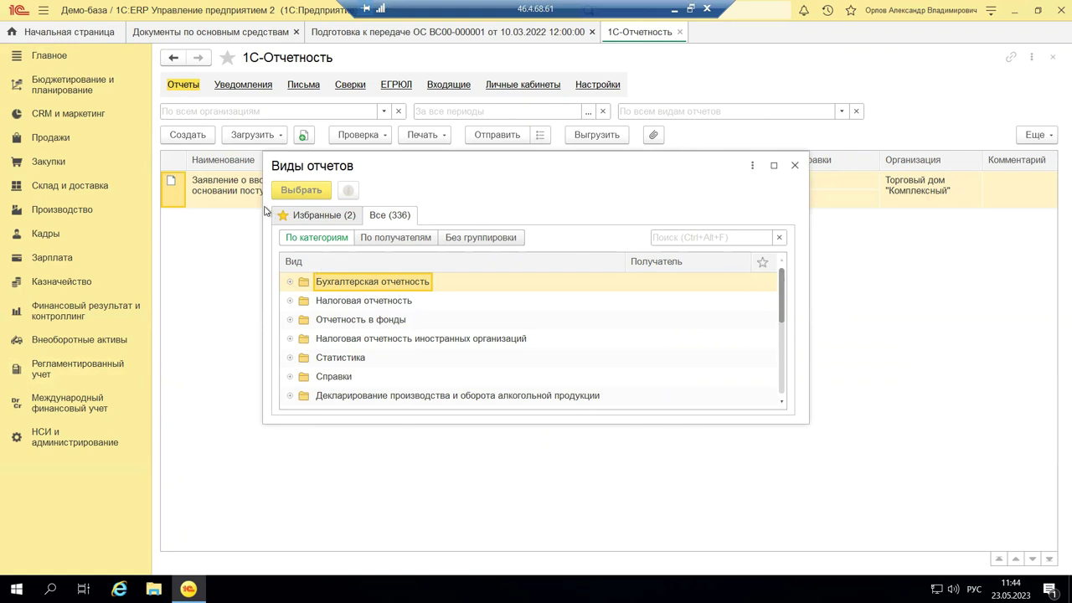
{"action": "left_click", "coordinate": [191, 188]}
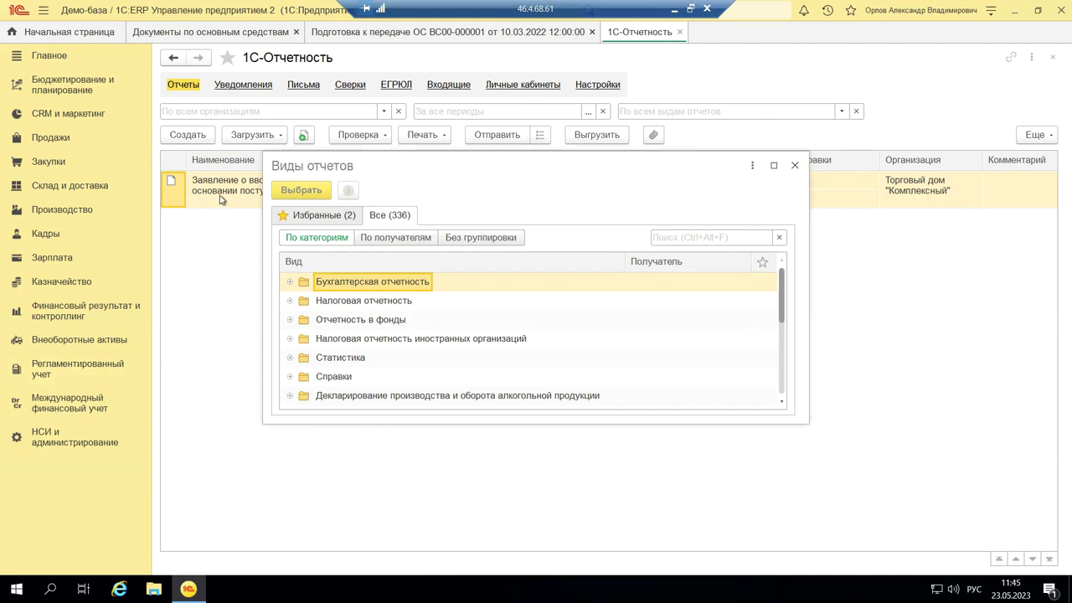
{"action": "left_click", "coordinate": [289, 303]}
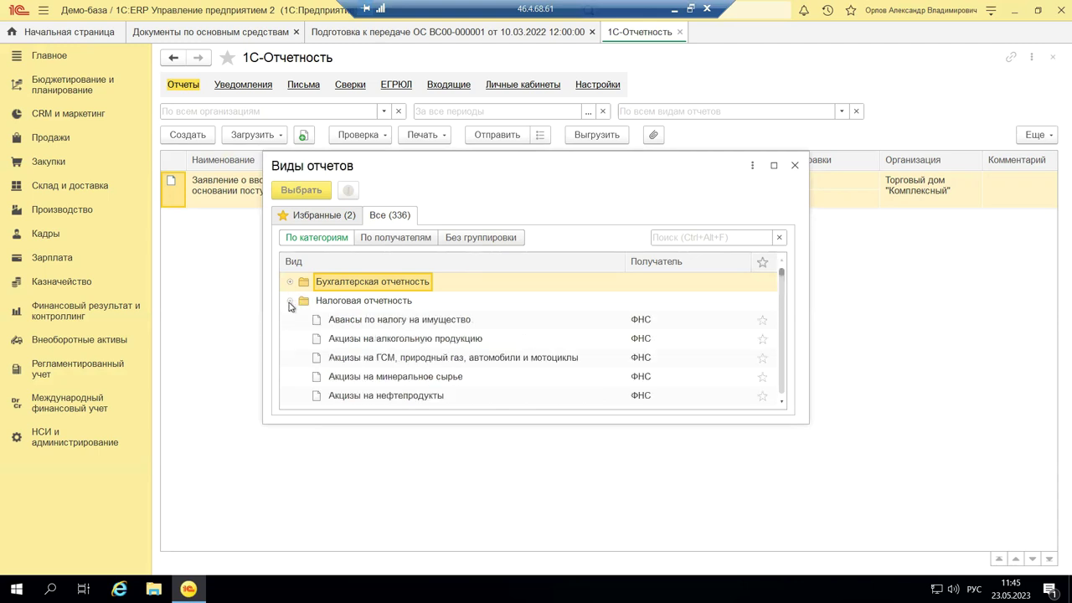
{"action": "left_click", "coordinate": [448, 320]}
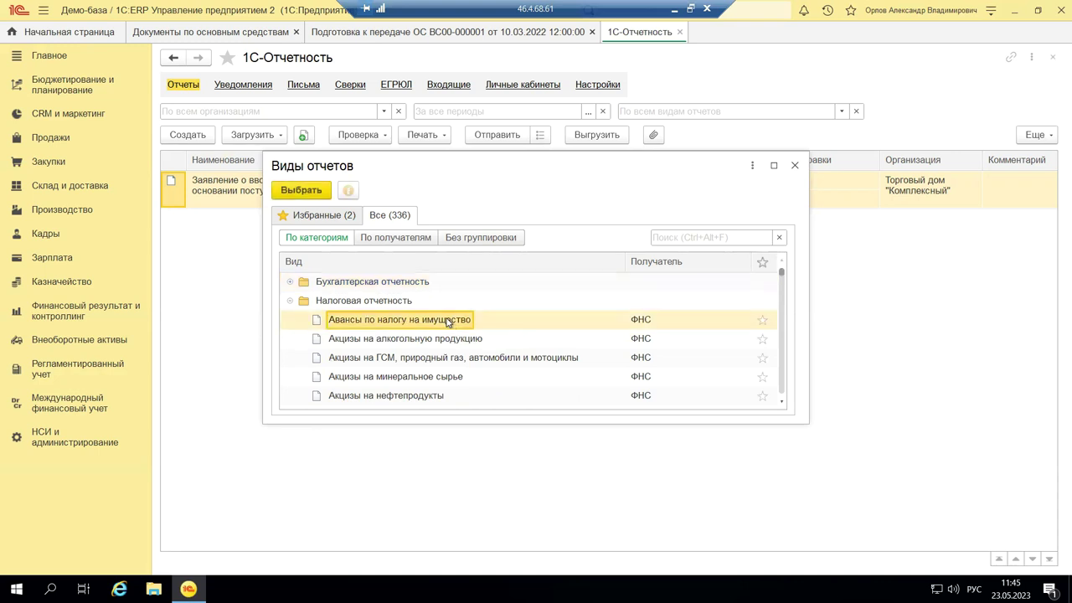
{"action": "double_click", "coordinate": [448, 320]}
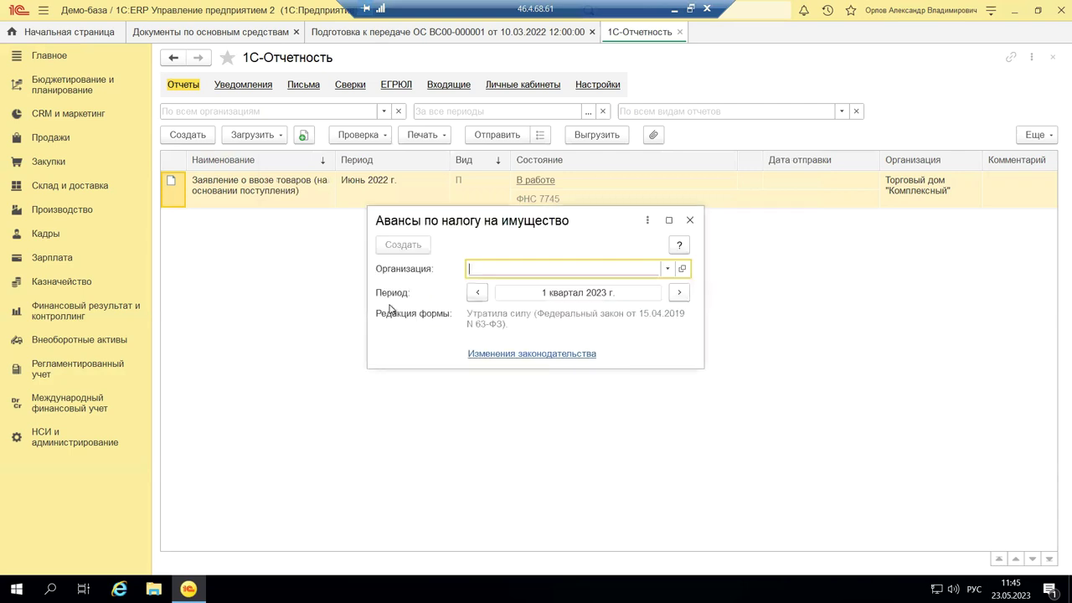
{"action": "left_click", "coordinate": [668, 269]}
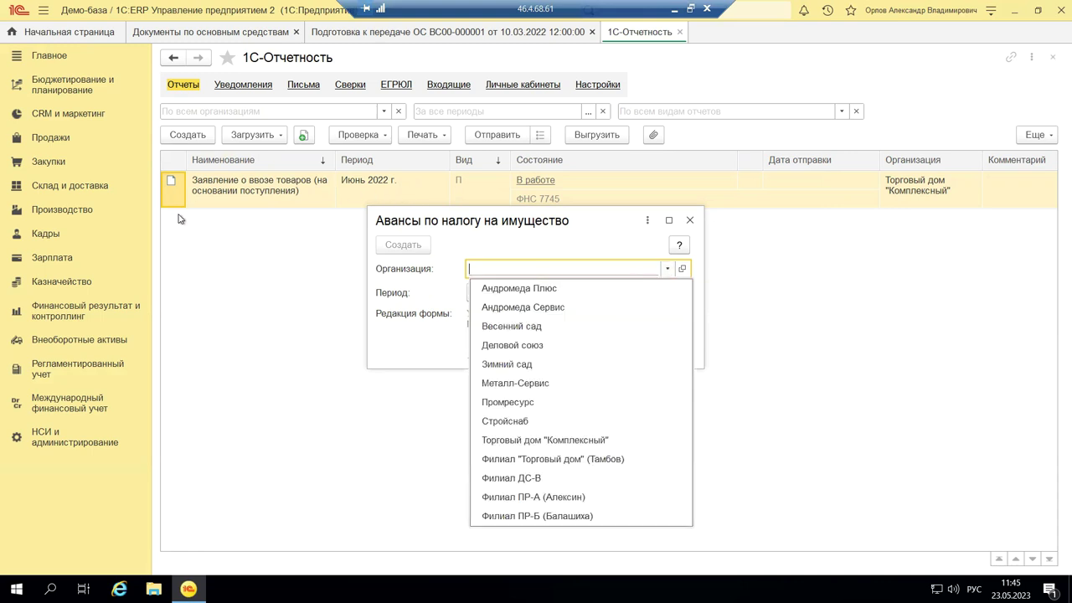
{"action": "left_click", "coordinate": [570, 293]}
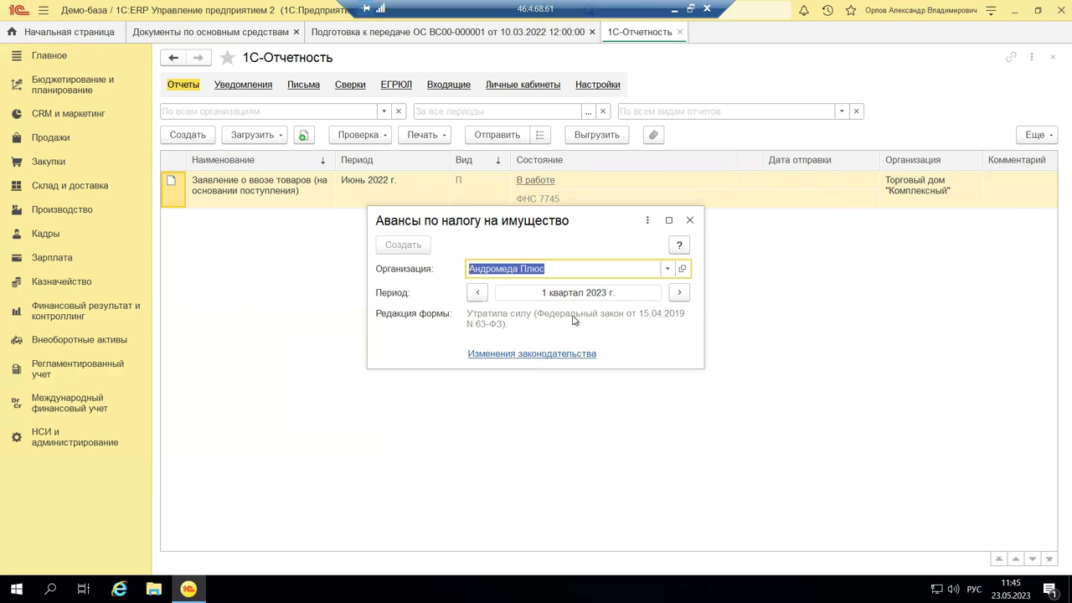
{"action": "left_click", "coordinate": [691, 220]}
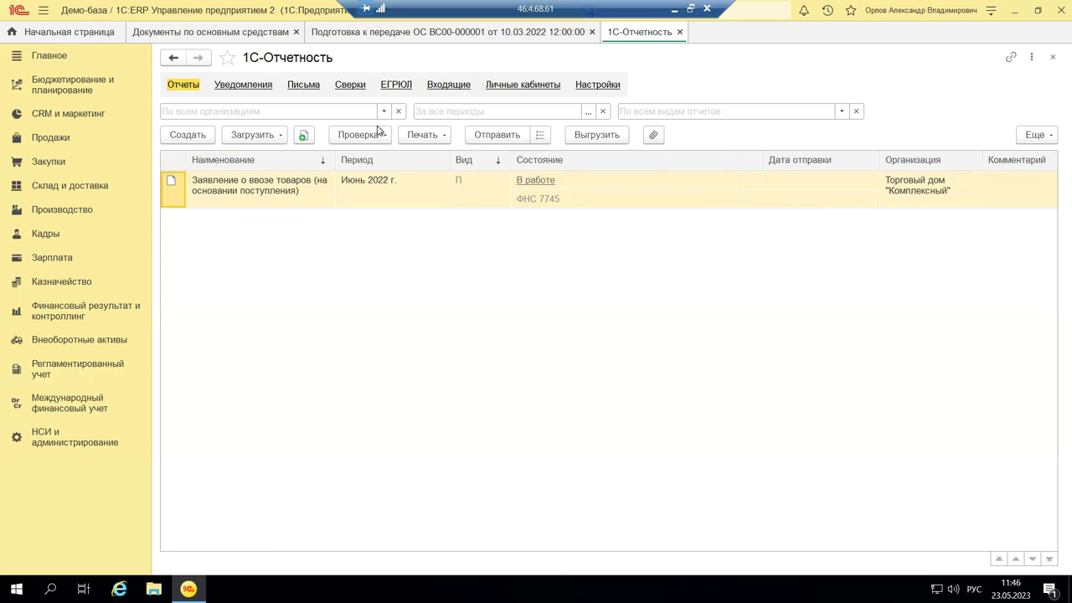
Step: View the login page of the ФНС personal account for individual entrepreneurs from Личные кабинеты and close it
{"action": "left_click", "coordinate": [493, 87]}
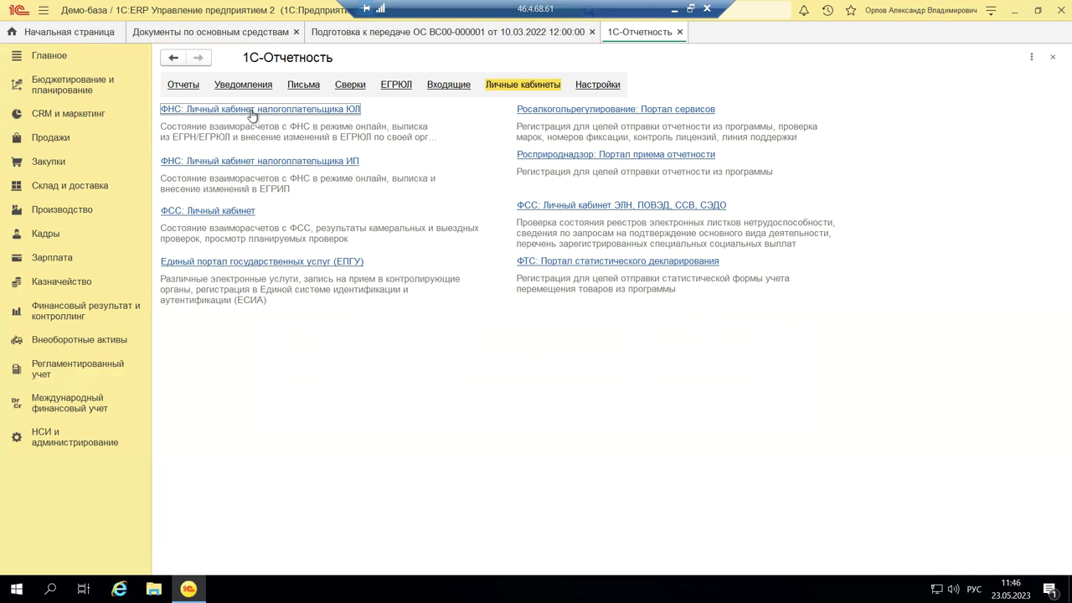
{"action": "left_click", "coordinate": [275, 162]}
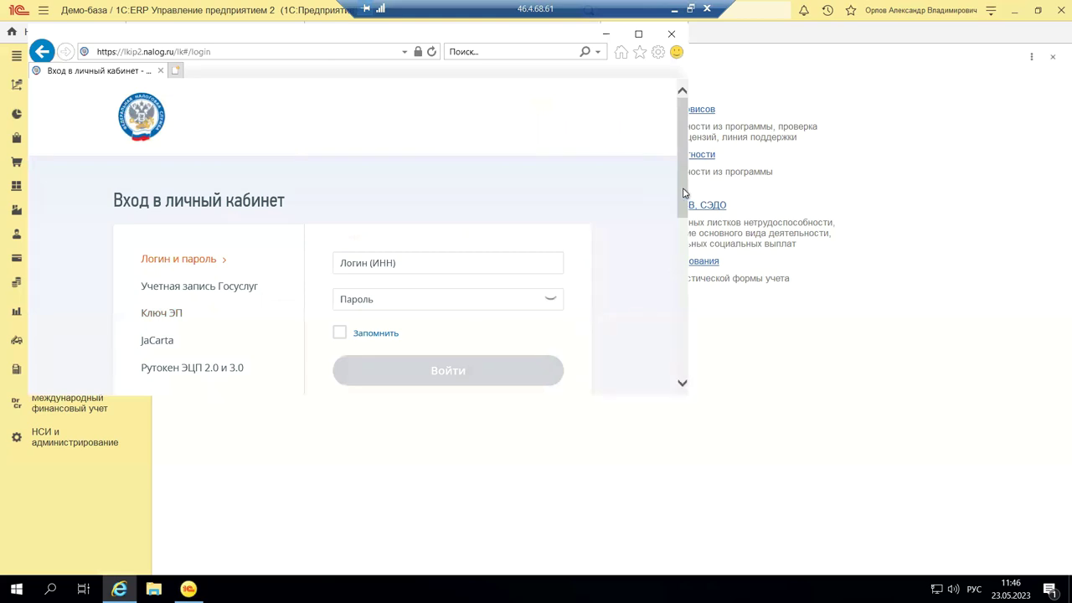
{"action": "scroll", "coordinate": [670, 308], "scroll_direction": "down", "scroll_amount": 3}
{"action": "scroll", "coordinate": [668, 348], "scroll_direction": "down", "scroll_amount": 4}
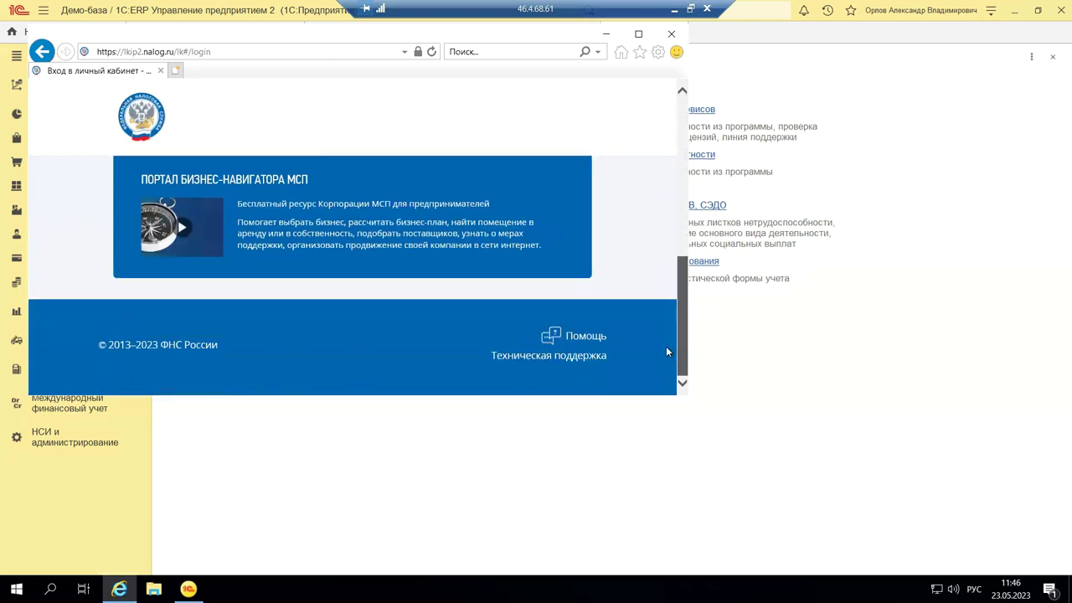
{"action": "scroll", "coordinate": [668, 348], "scroll_direction": "up", "scroll_amount": 6}
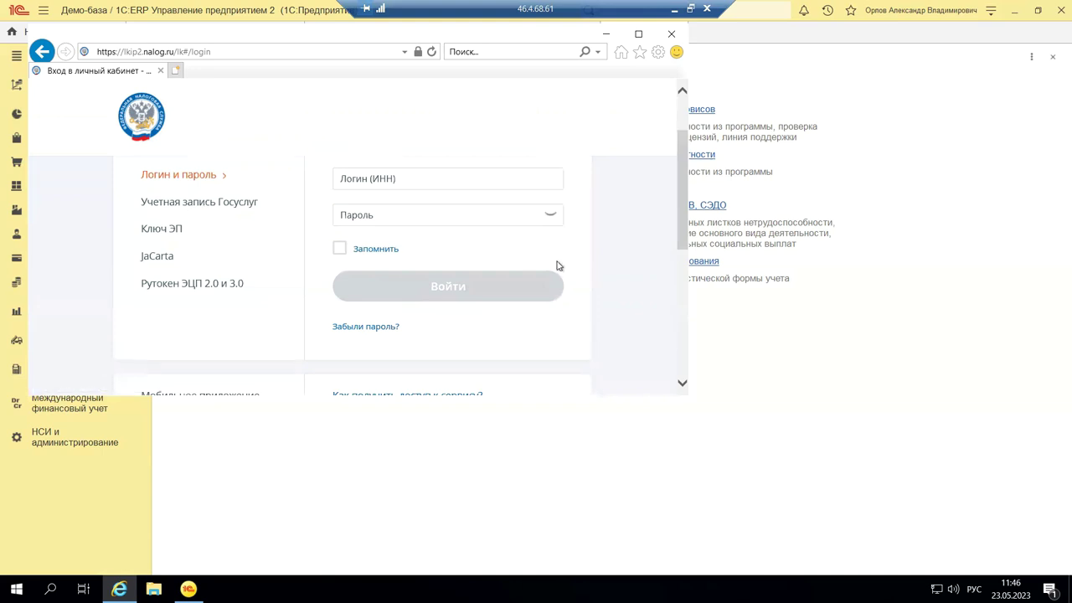
{"action": "scroll", "coordinate": [576, 276], "scroll_direction": "up", "scroll_amount": 1}
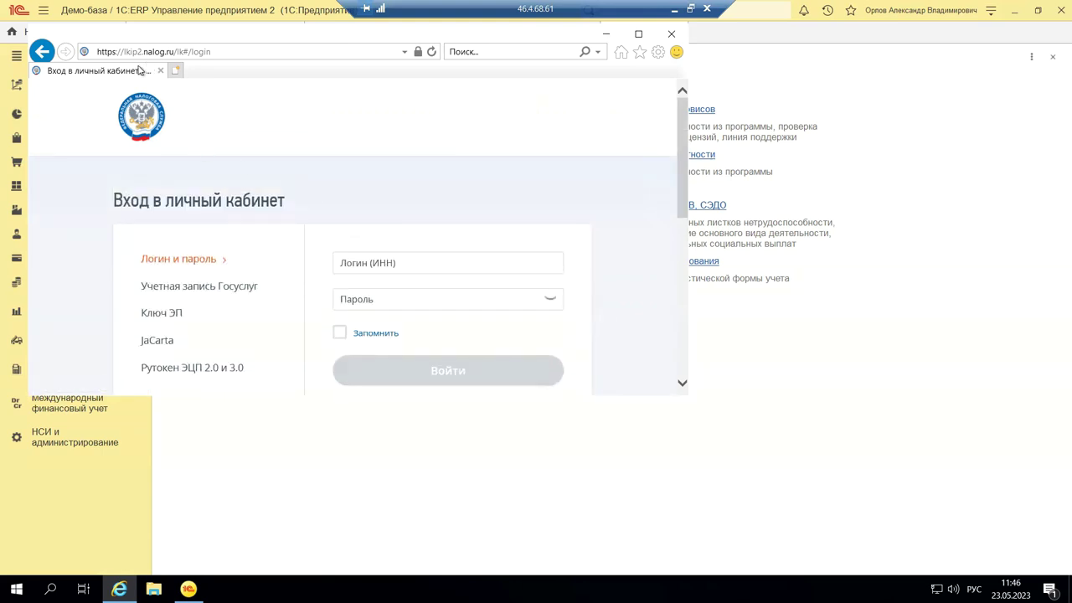
{"action": "left_click", "coordinate": [161, 72]}
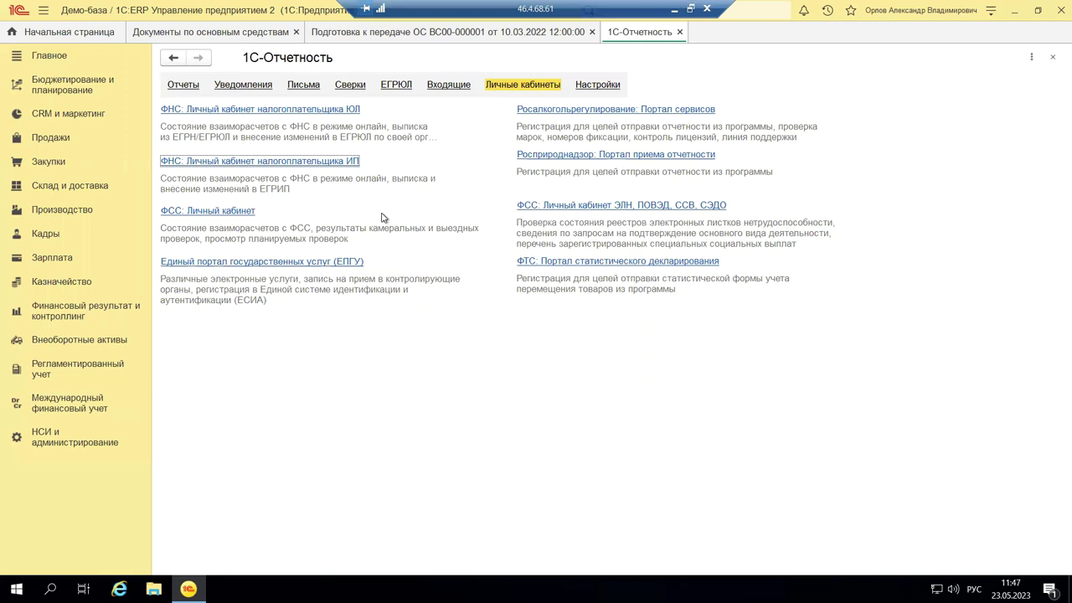
Step: Try to view the ФСС: Личный кабинет page, close it and close 1С-Отчетность
{"action": "left_click", "coordinate": [227, 216]}
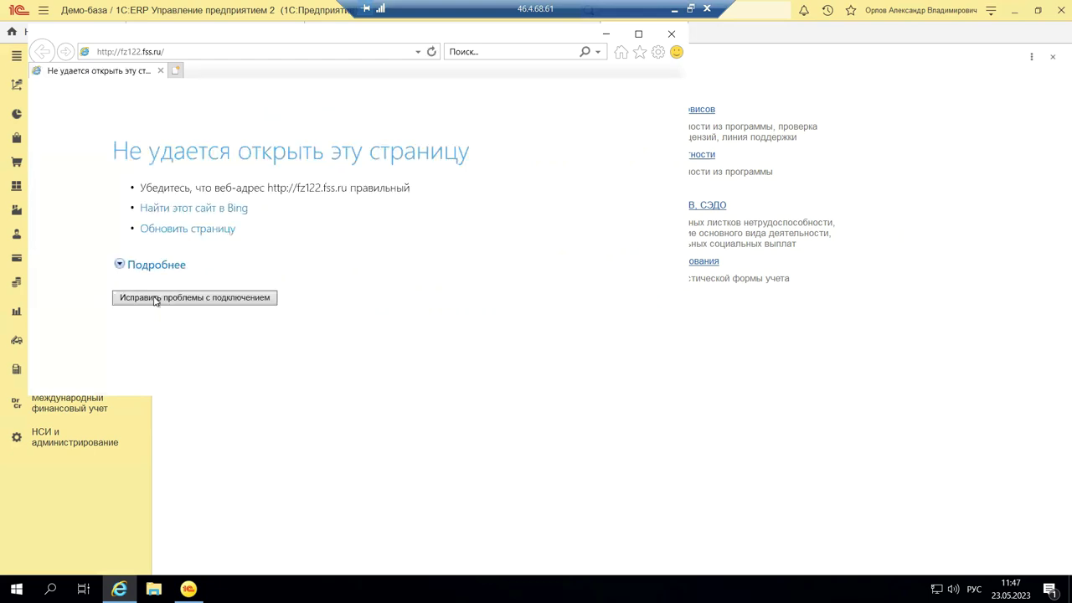
{"action": "left_click", "coordinate": [159, 71]}
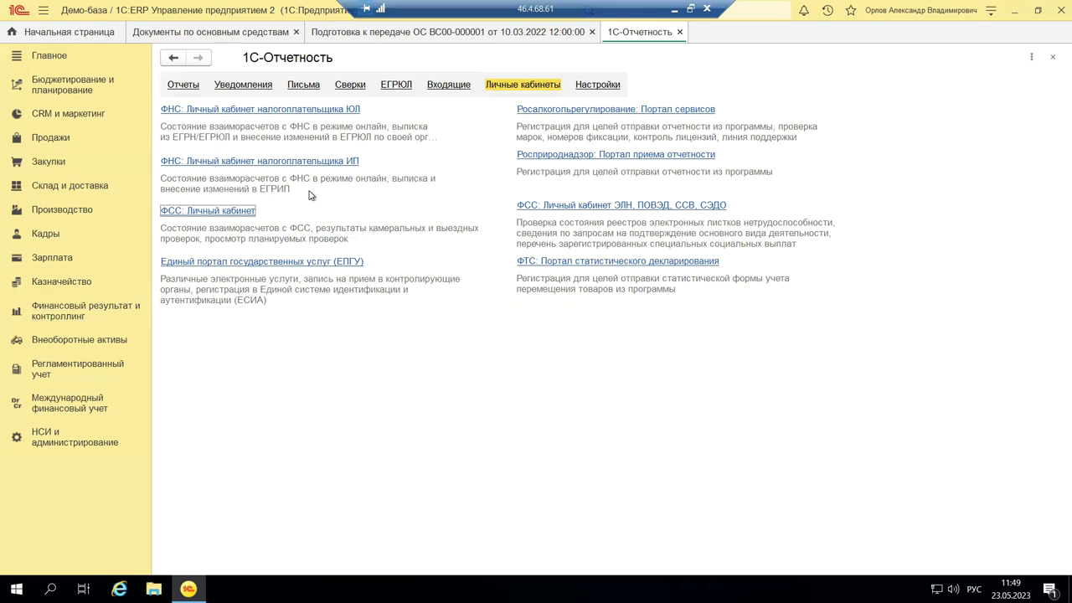
{"action": "left_click", "coordinate": [1053, 56]}
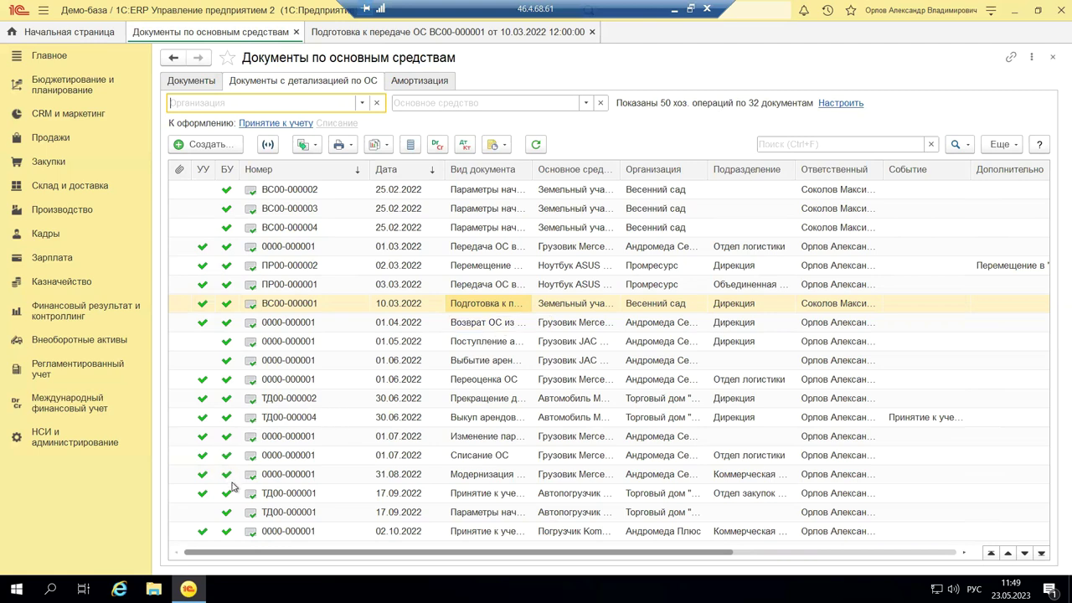
Step: Open the Андромеда Плюс organization card from the Организации directory in НСИ и администрирование
{"action": "left_click", "coordinate": [37, 449]}
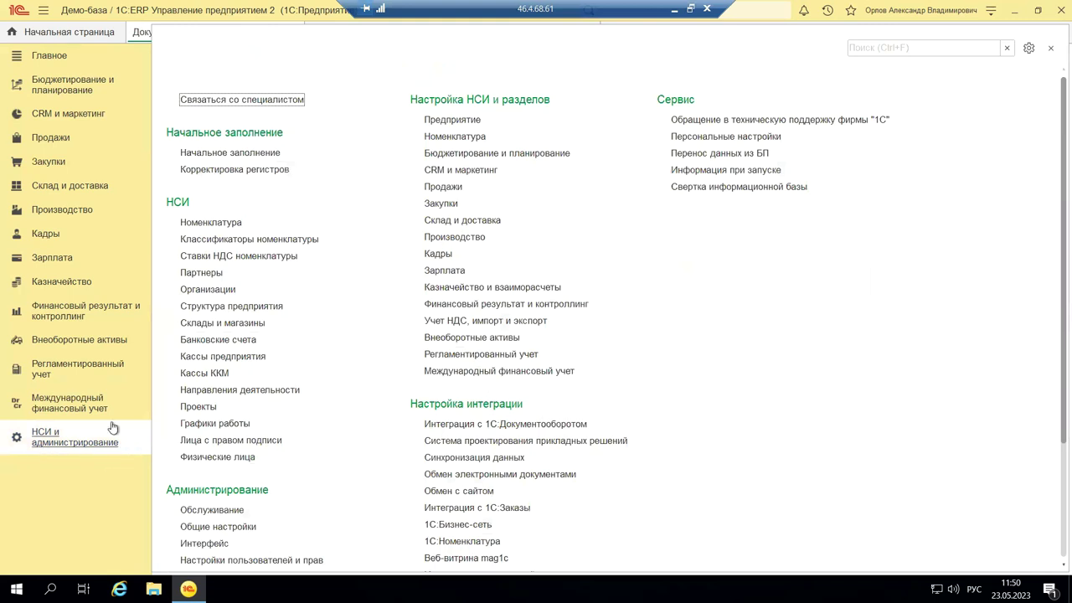
{"action": "left_click", "coordinate": [210, 290]}
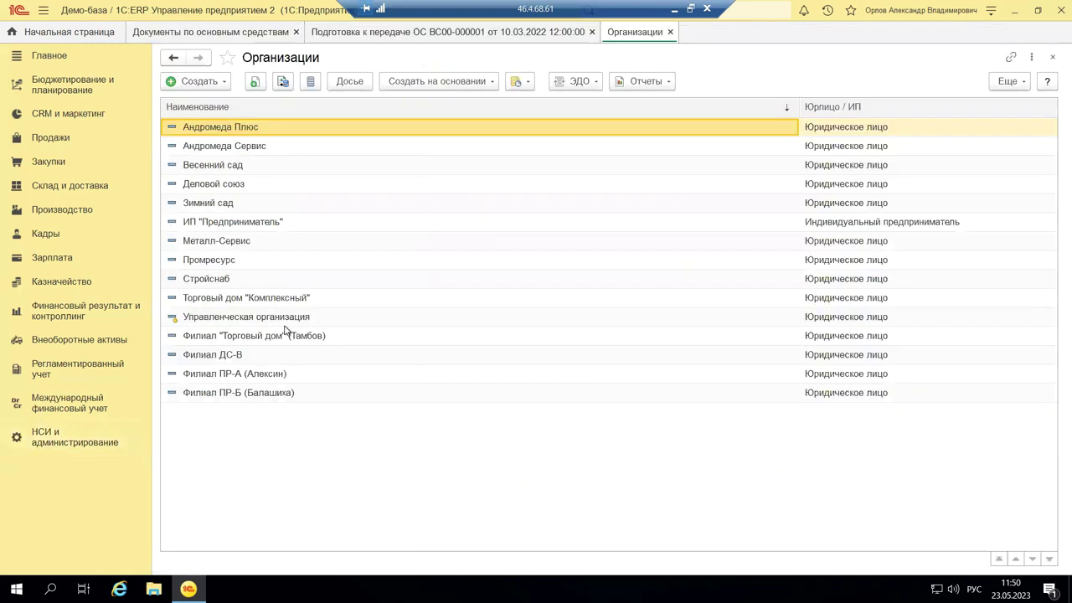
{"action": "double_click", "coordinate": [205, 127]}
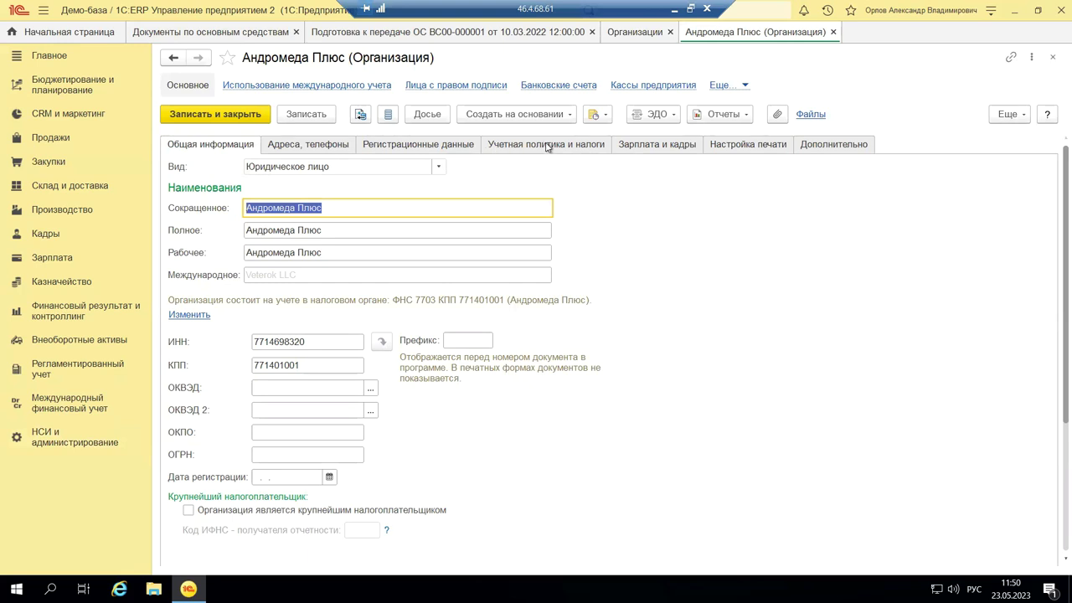
Step: Examine the general information, addresses and phone numbers, and registration data of the Андромеда Плюс organization card
{"action": "left_click", "coordinate": [403, 148]}
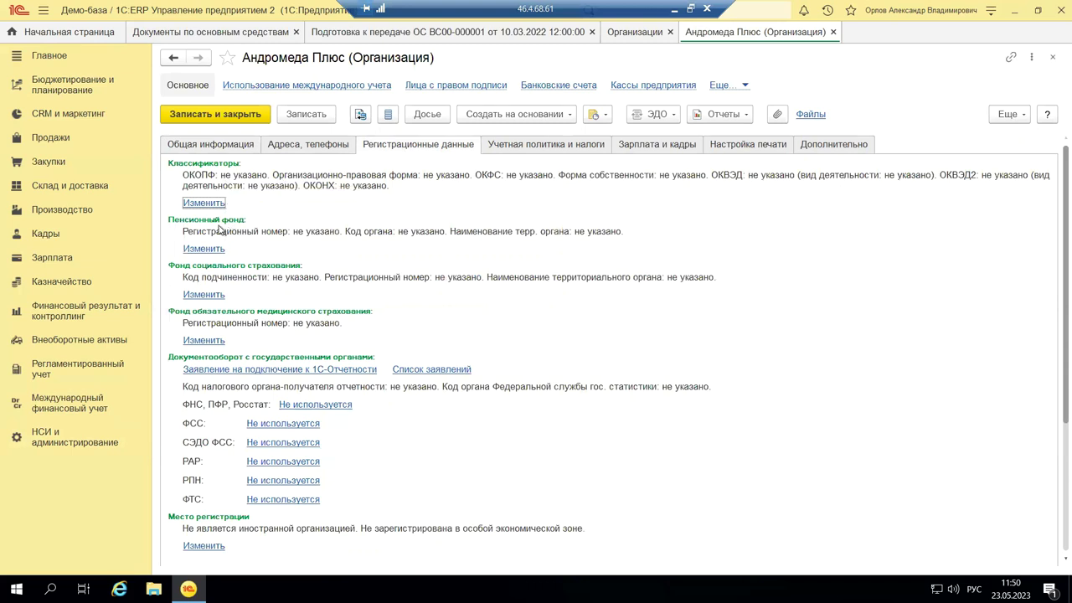
{"action": "left_click", "coordinate": [228, 148]}
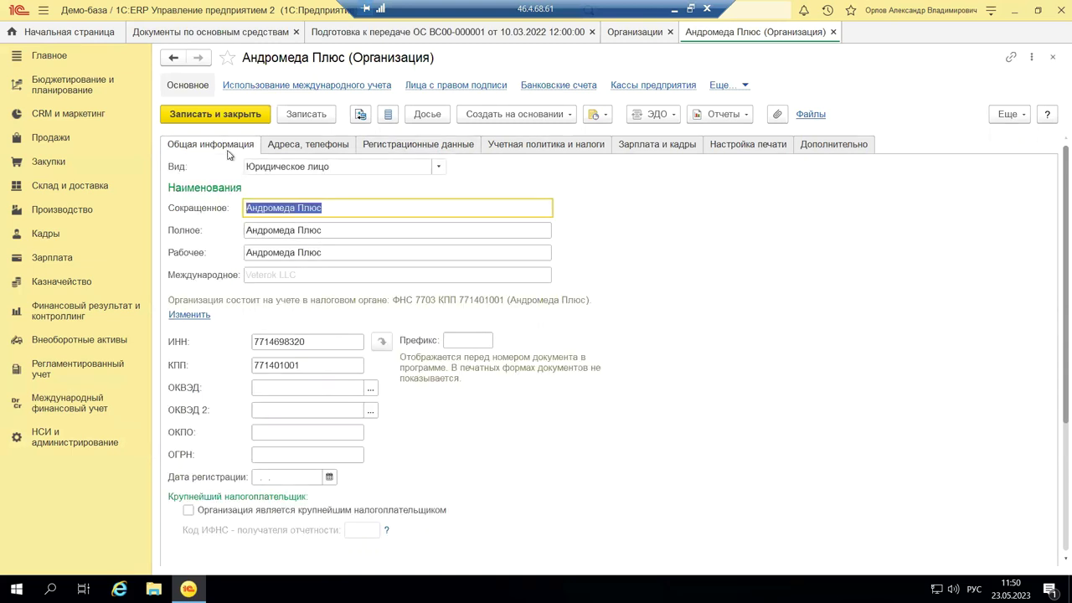
{"action": "left_click", "coordinate": [303, 145]}
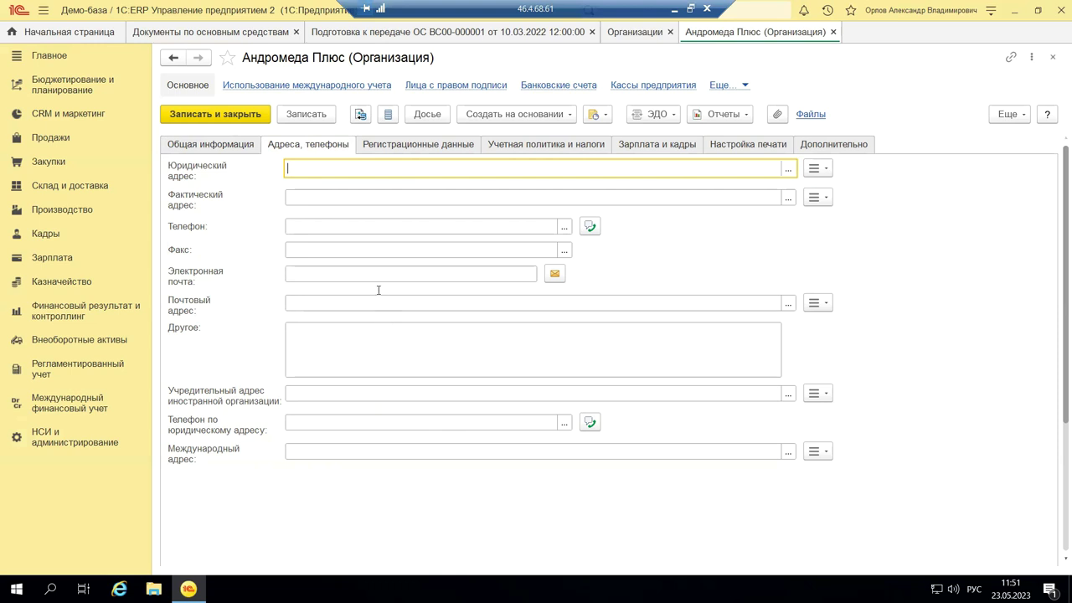
{"action": "left_click", "coordinate": [440, 151]}
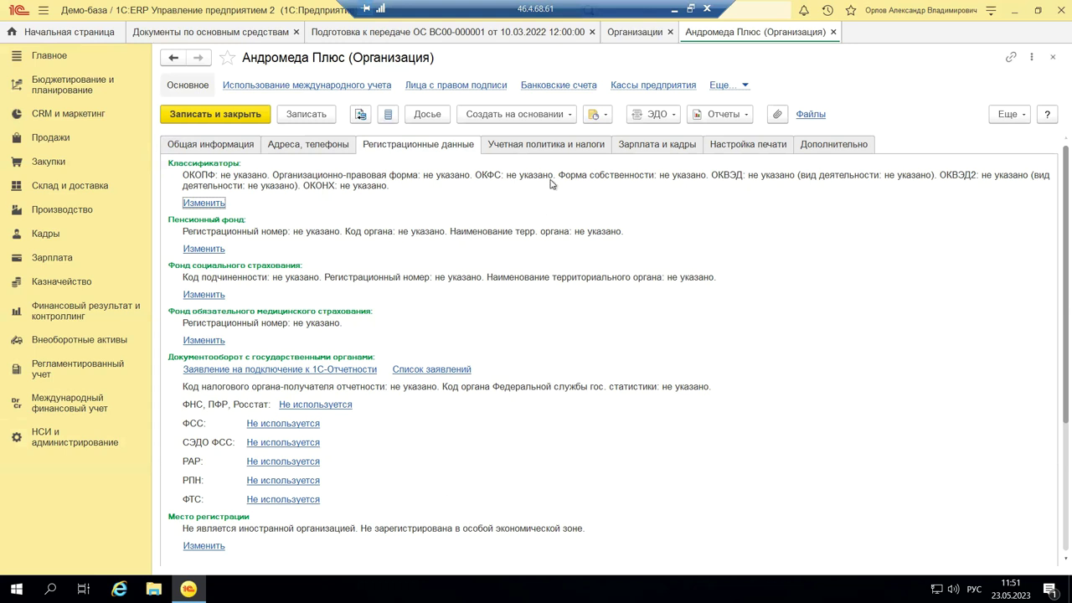
Step: View the Настройки системы налогообложения form from the organization's accounting policy and tax settings, and close it without changes
{"action": "left_click", "coordinate": [545, 146]}
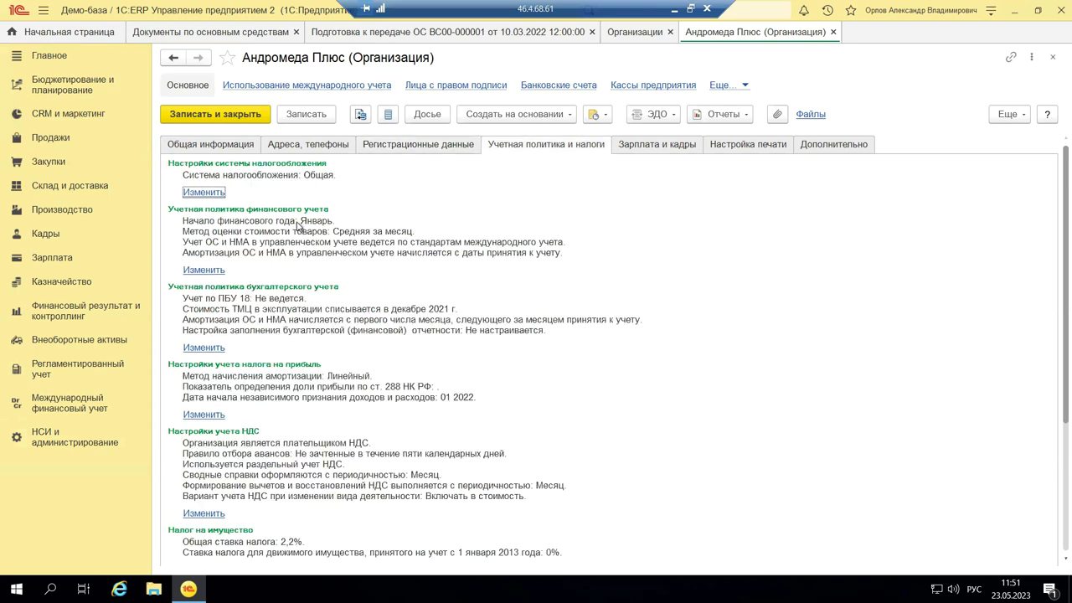
{"action": "left_click", "coordinate": [203, 192]}
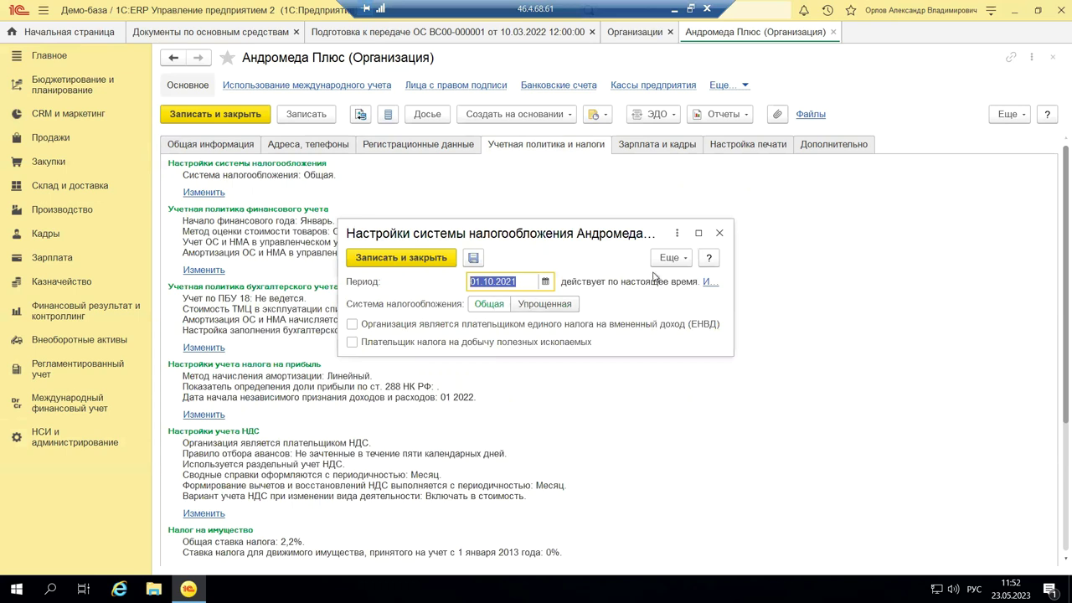
{"action": "left_click", "coordinate": [718, 233]}
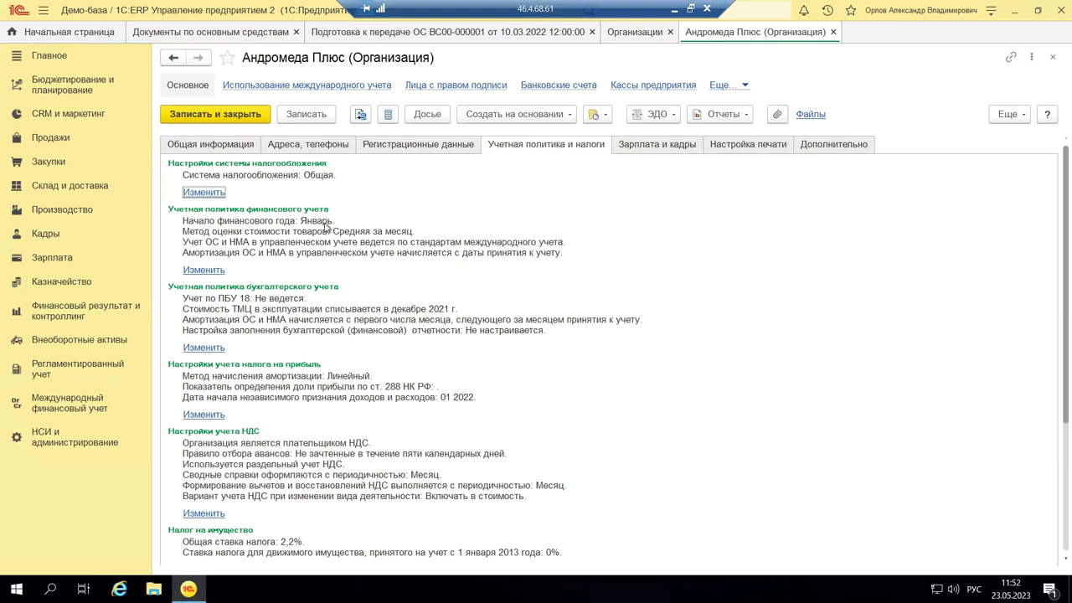
Step: Examine the Учетная политика финансового учета form with its Внеоборотные активы section expanded, and close it without changes
{"action": "left_click", "coordinate": [207, 270]}
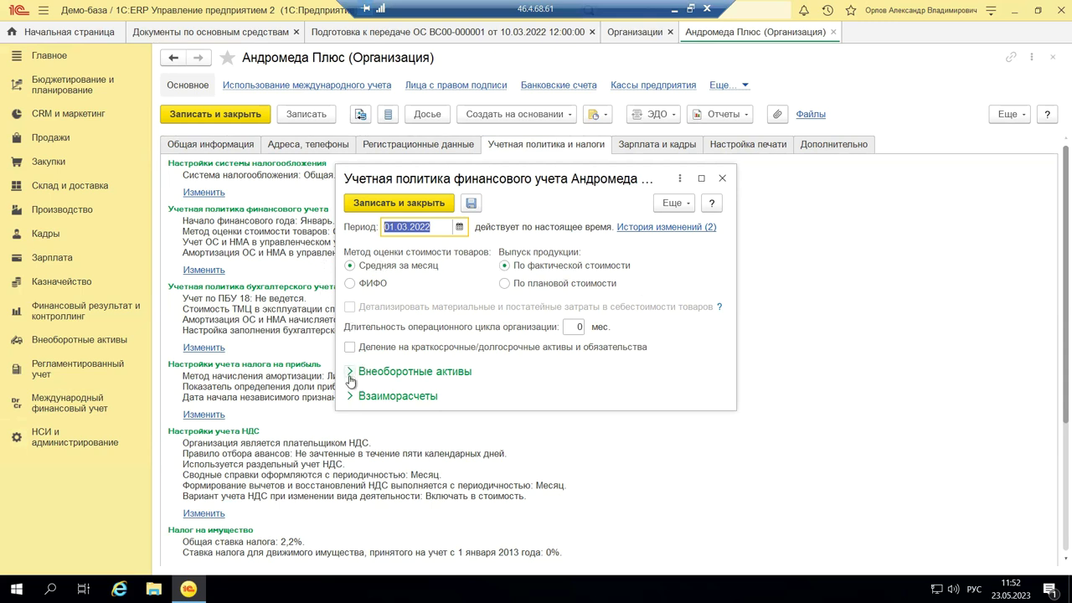
{"action": "left_click", "coordinate": [351, 379]}
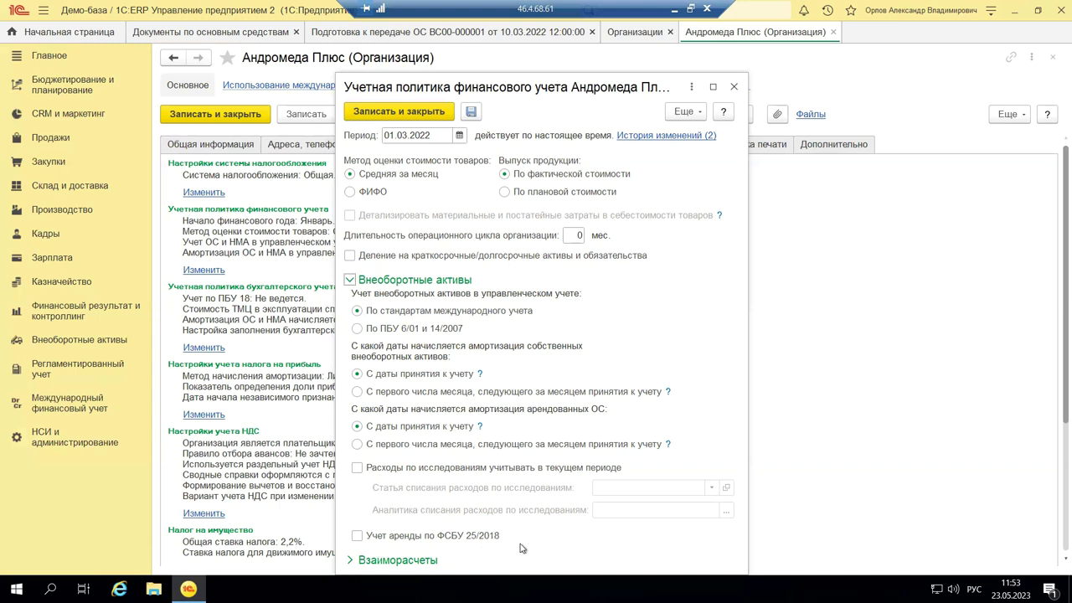
{"action": "left_click", "coordinate": [735, 87]}
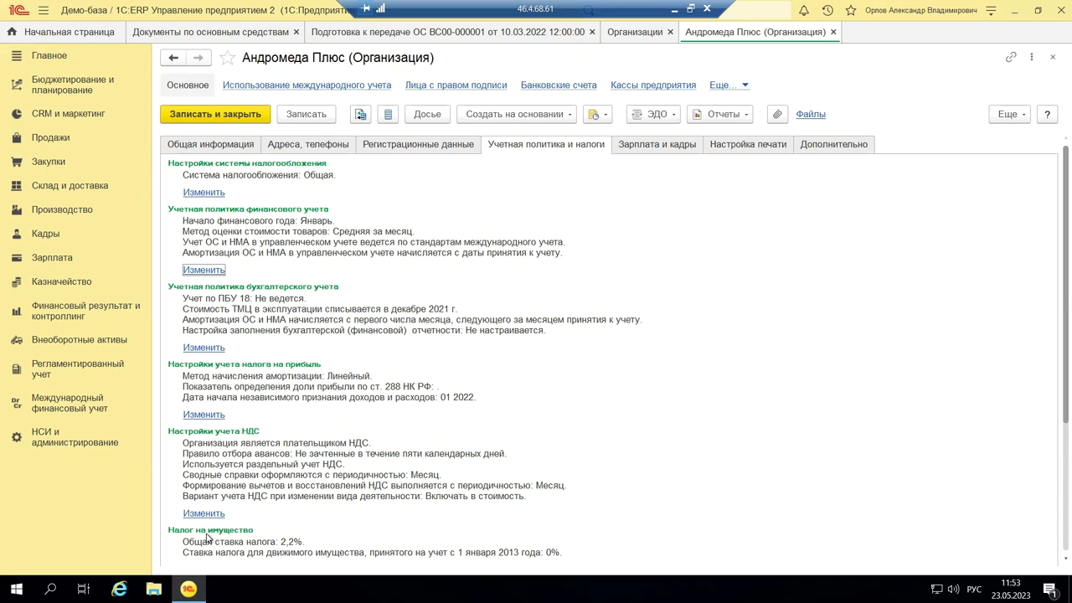
Step: View the organization's Ставки налога на имущество form and the Льгота choices, and close it without changes
{"action": "scroll", "coordinate": [207, 538], "scroll_direction": "down", "scroll_amount": 2}
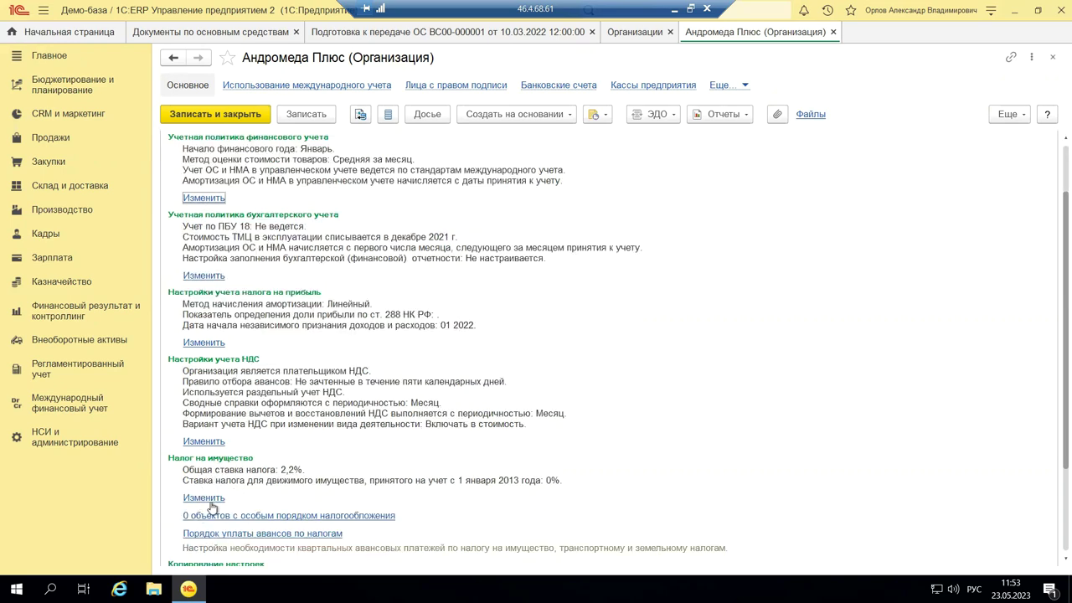
{"action": "left_click", "coordinate": [209, 499]}
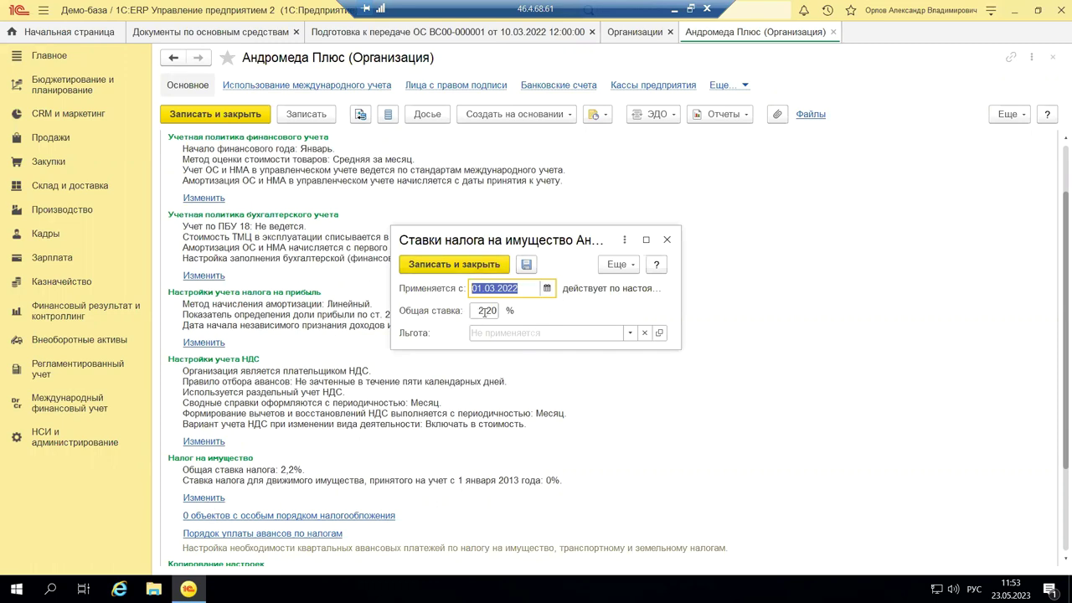
{"action": "left_click", "coordinate": [632, 333]}
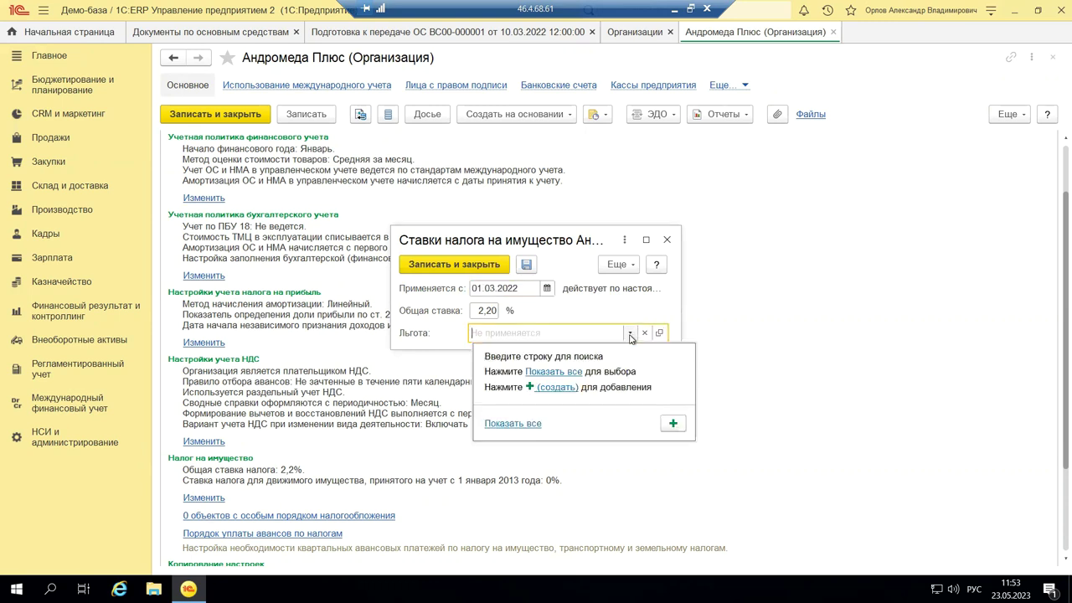
{"action": "left_click", "coordinate": [667, 242]}
{"action": "left_click", "coordinate": [667, 242]}
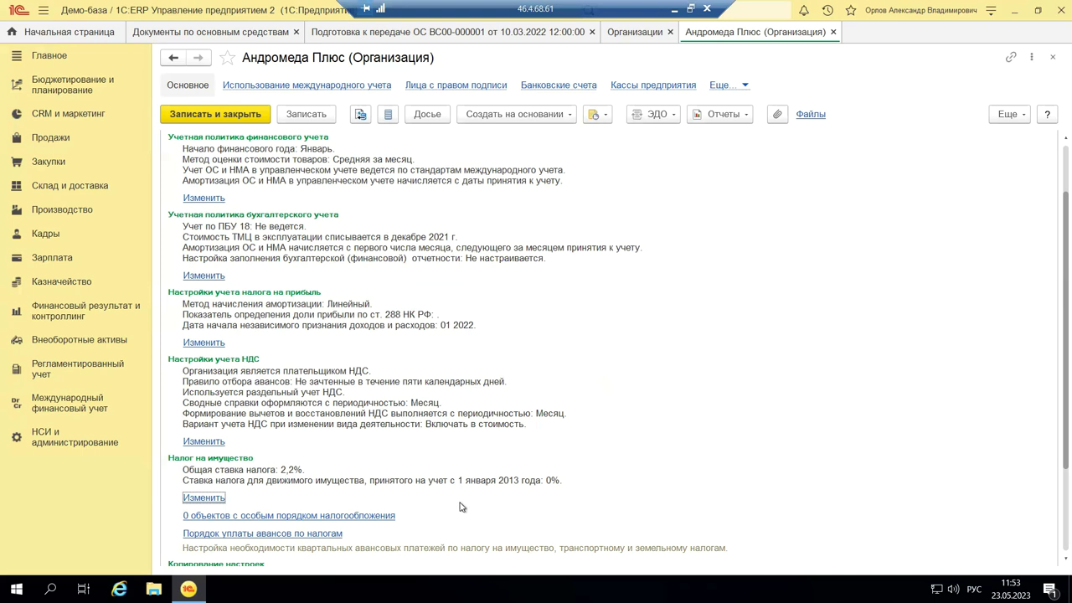
Step: View the organization's Лица с правом подписи list and a blank signatory form, and close both the form and the organization card
{"action": "left_click", "coordinate": [450, 86]}
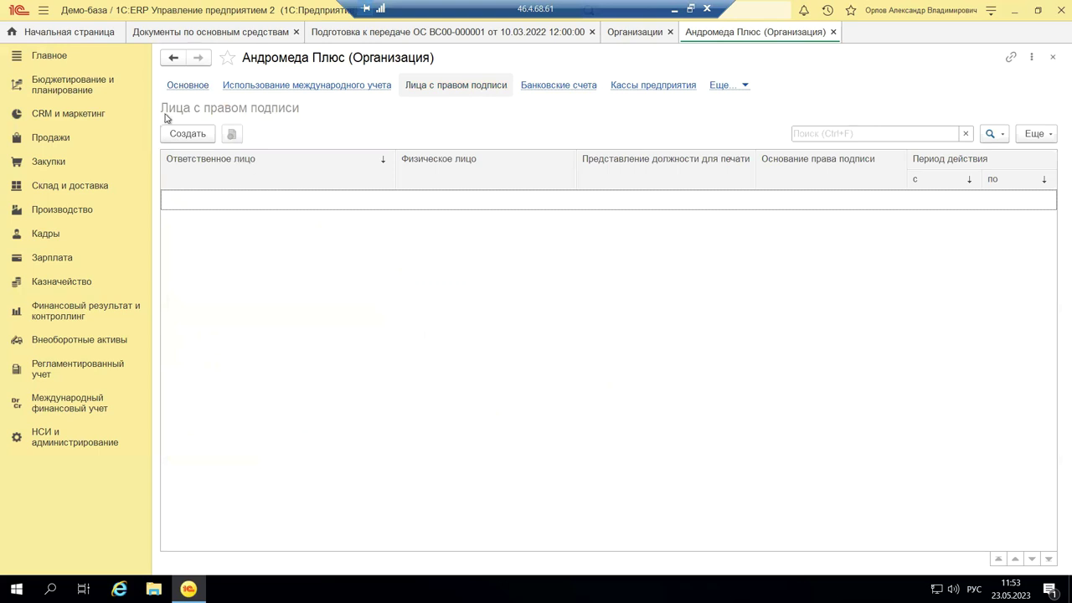
{"action": "left_click", "coordinate": [166, 142]}
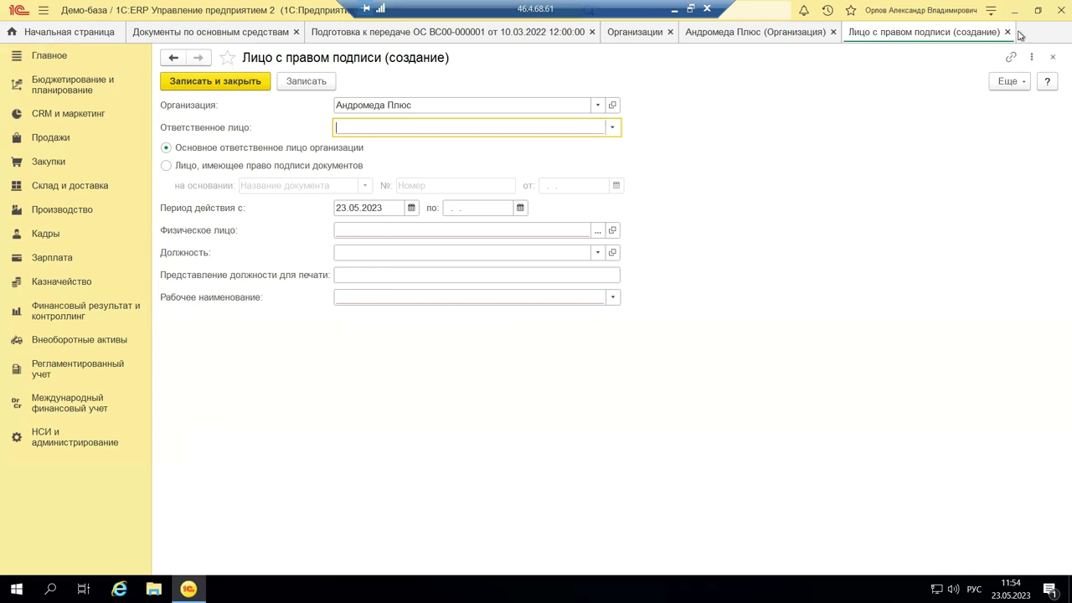
{"action": "left_click", "coordinate": [1053, 61]}
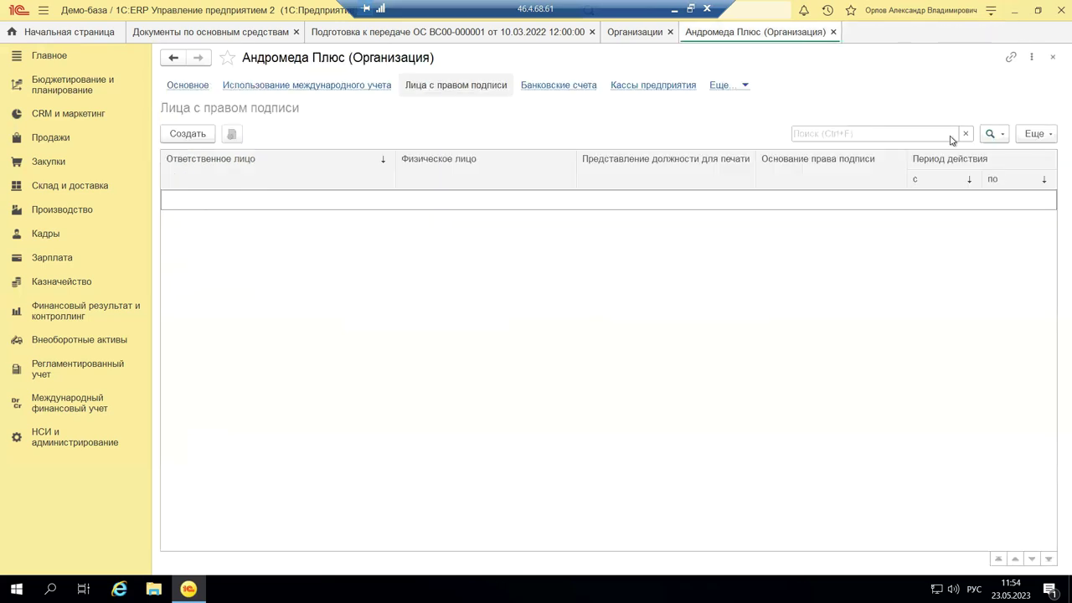
{"action": "left_click", "coordinate": [1053, 59]}
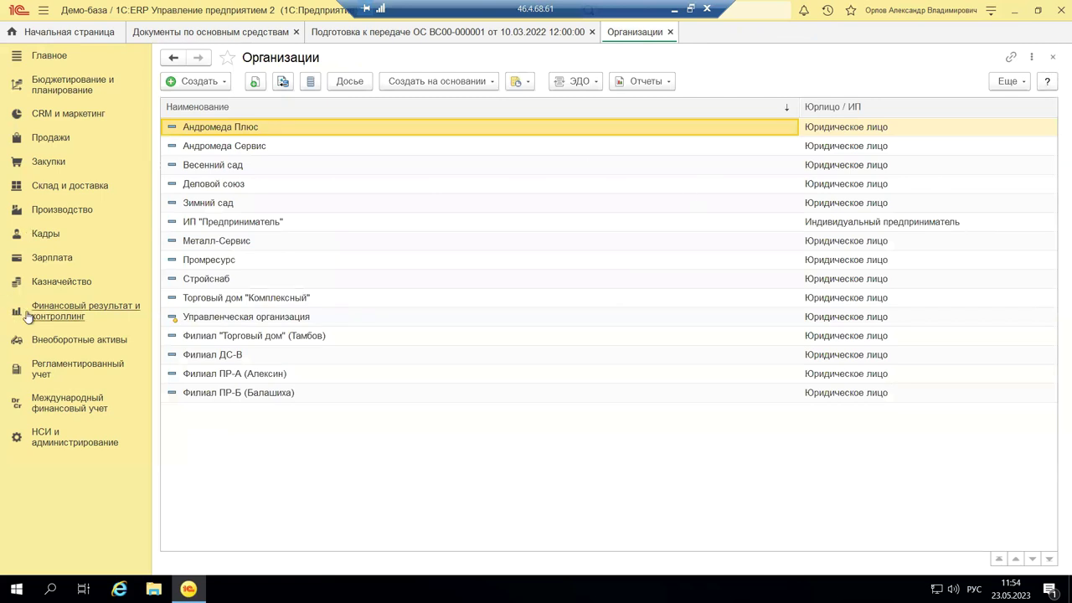
Step: View the Удаление помеченных объектов section of Общие настройки in НСИ и администрирование, and close the settings page
{"action": "left_click", "coordinate": [42, 448]}
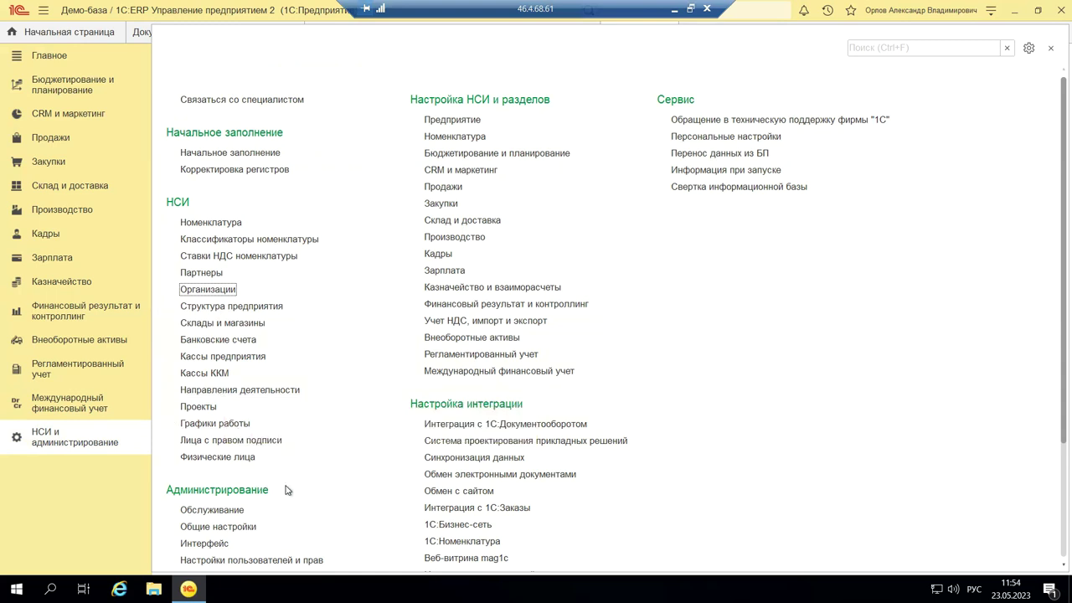
{"action": "left_click", "coordinate": [251, 528]}
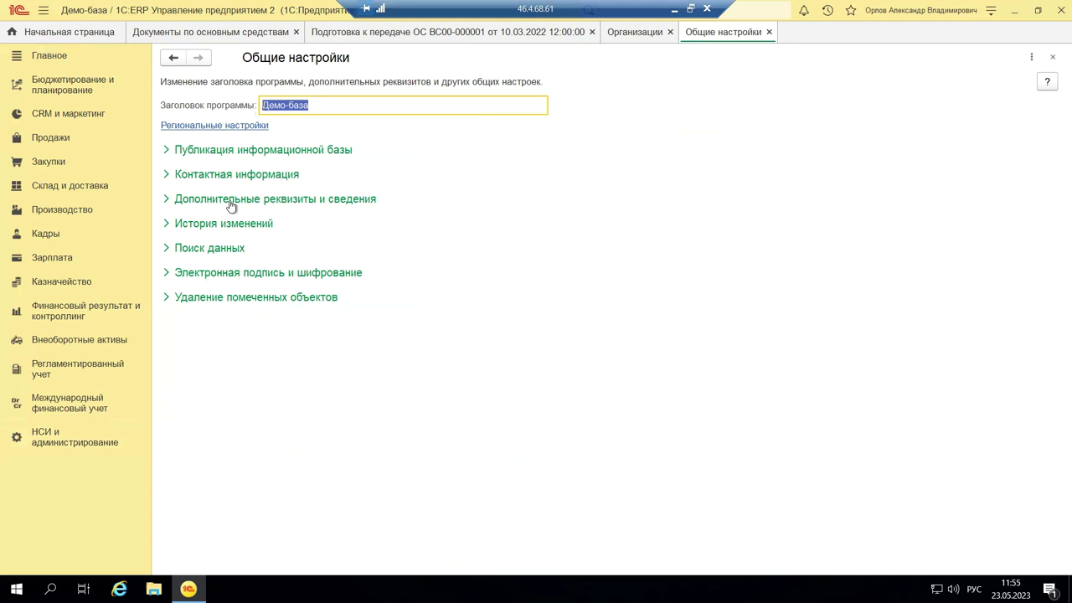
{"action": "left_click", "coordinate": [258, 300]}
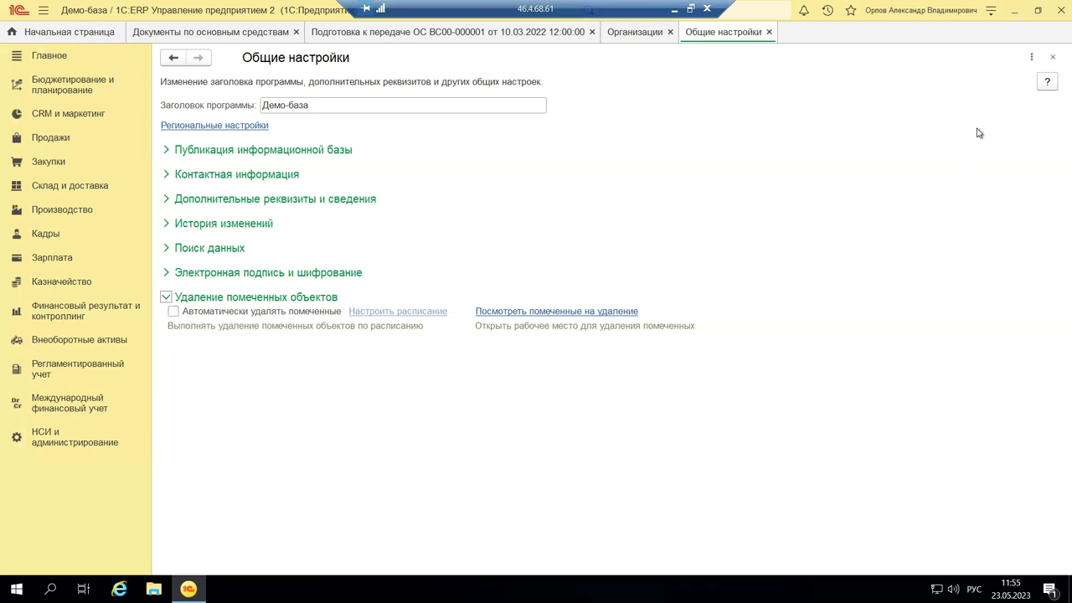
{"action": "left_click", "coordinate": [1055, 57]}
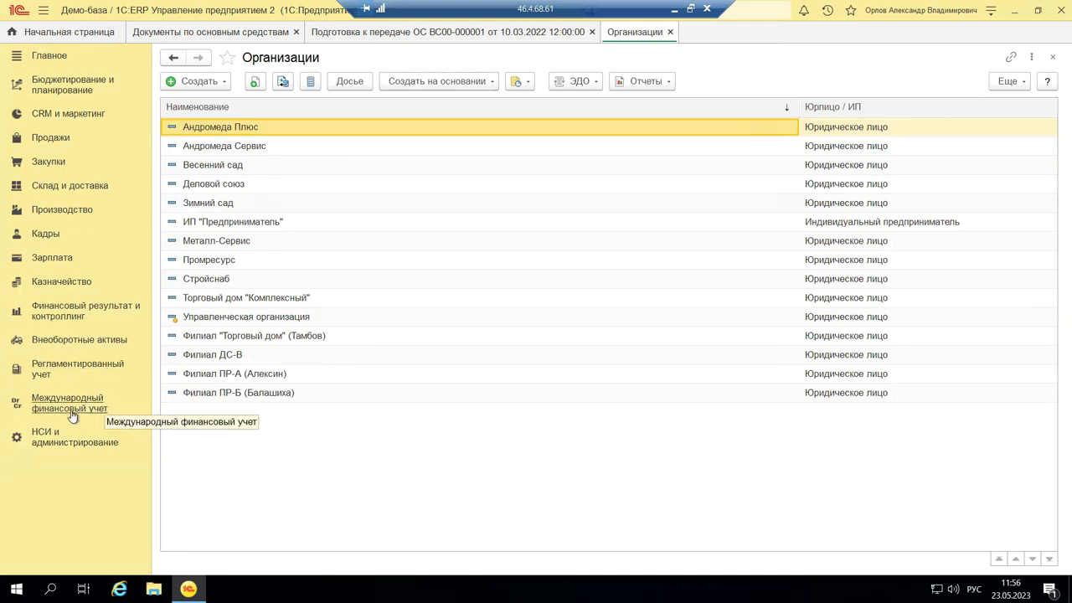
Step: Open the Внеоборотные активы settings under Настройка НСИ и разделов in НСИ и администрирование
{"action": "left_click", "coordinate": [48, 444]}
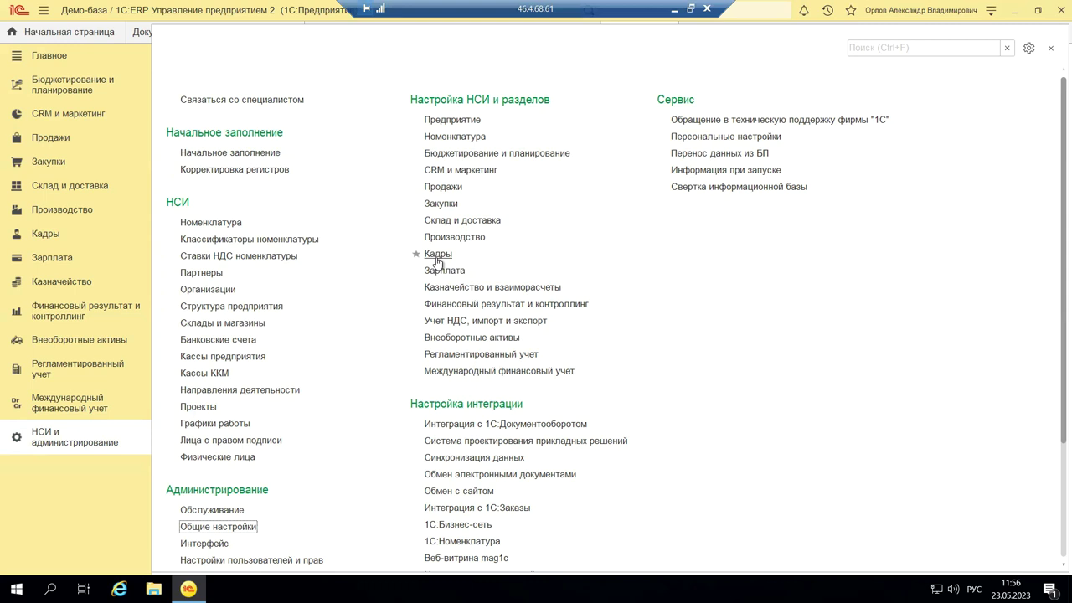
{"action": "left_click", "coordinate": [453, 338]}
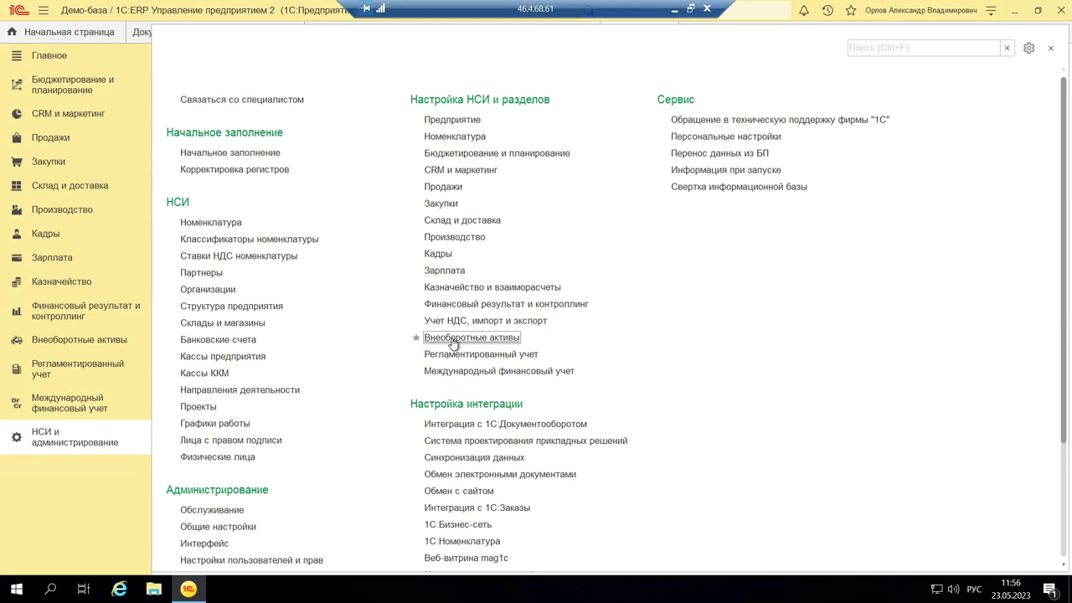